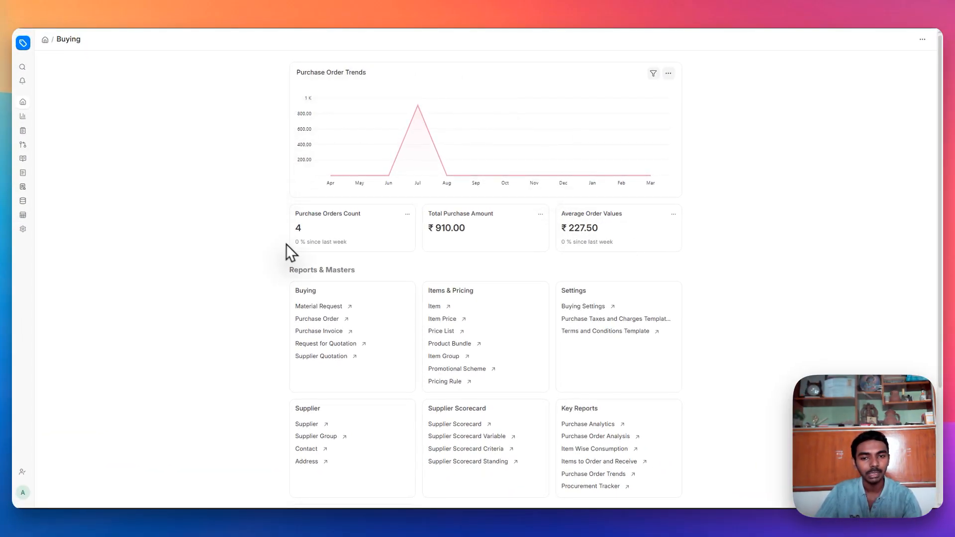
- Open the Material Request list under Buying and start a new Material Request
{"action": "left_click", "coordinate": [313, 305]}
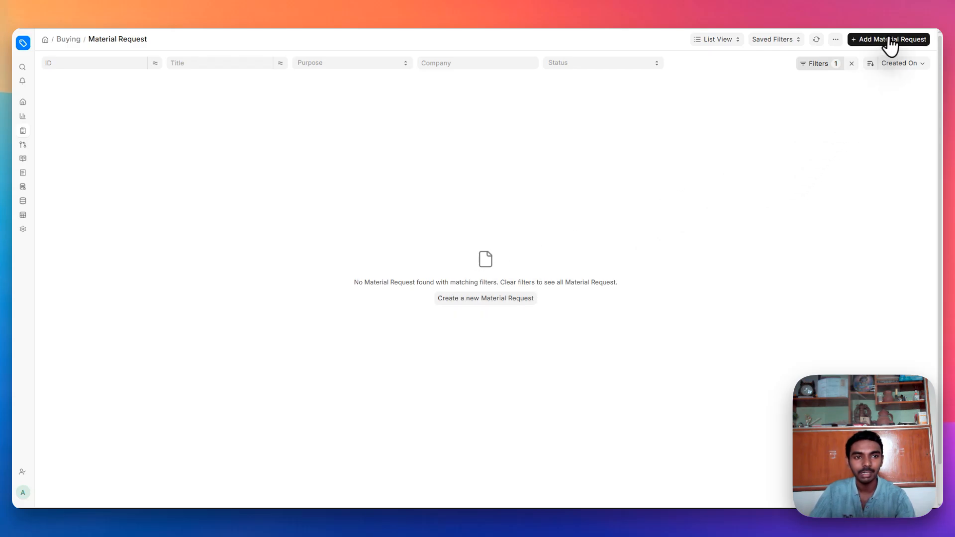
{"action": "left_click", "coordinate": [522, 302]}
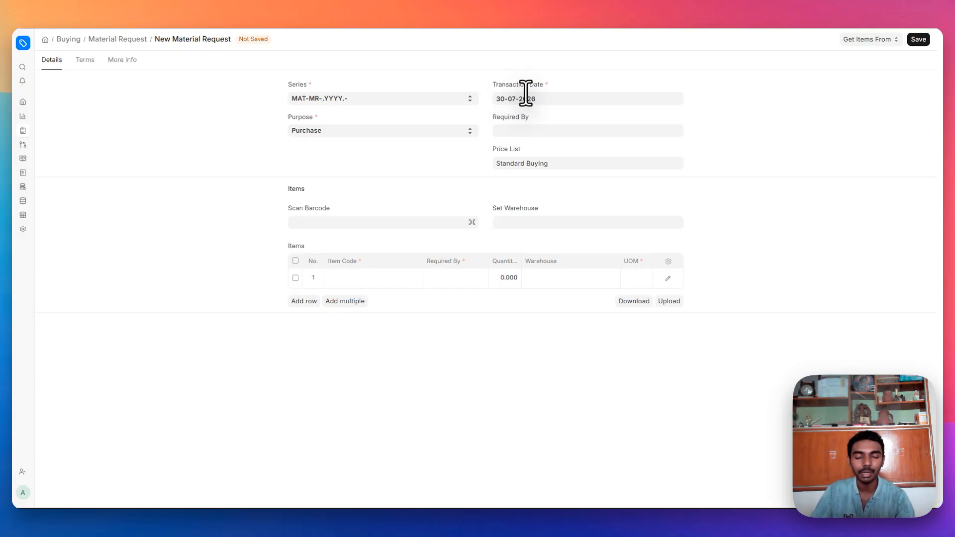
- Keep Purpose as Purchase, set Required By to 03-08-2026 and warehouse to Stores - RE
{"action": "left_click", "coordinate": [377, 133]}
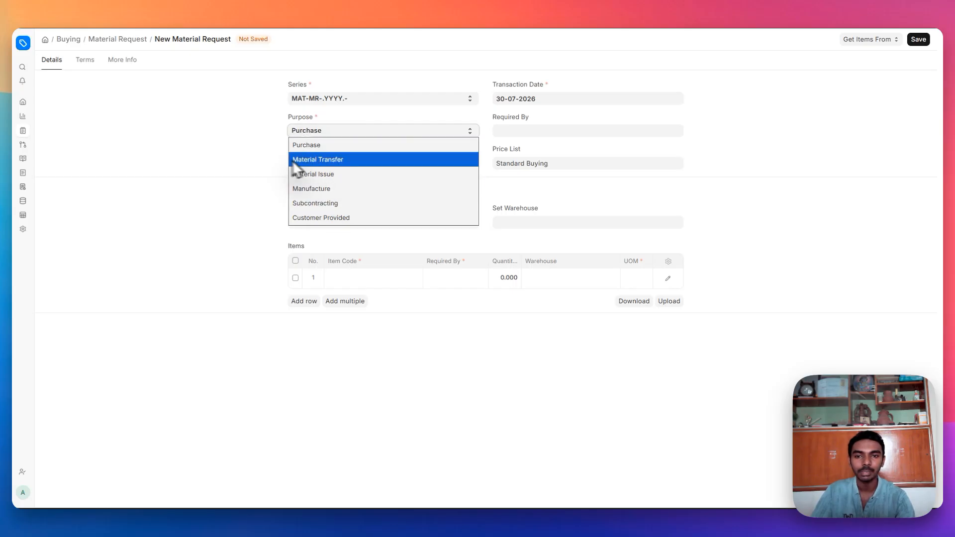
{"action": "left_click", "coordinate": [238, 154]}
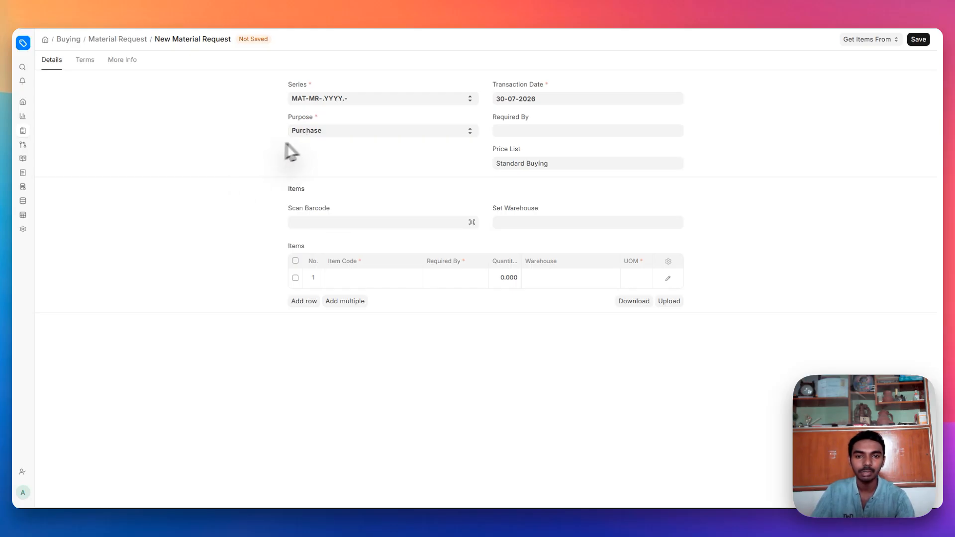
{"action": "left_click", "coordinate": [517, 129]}
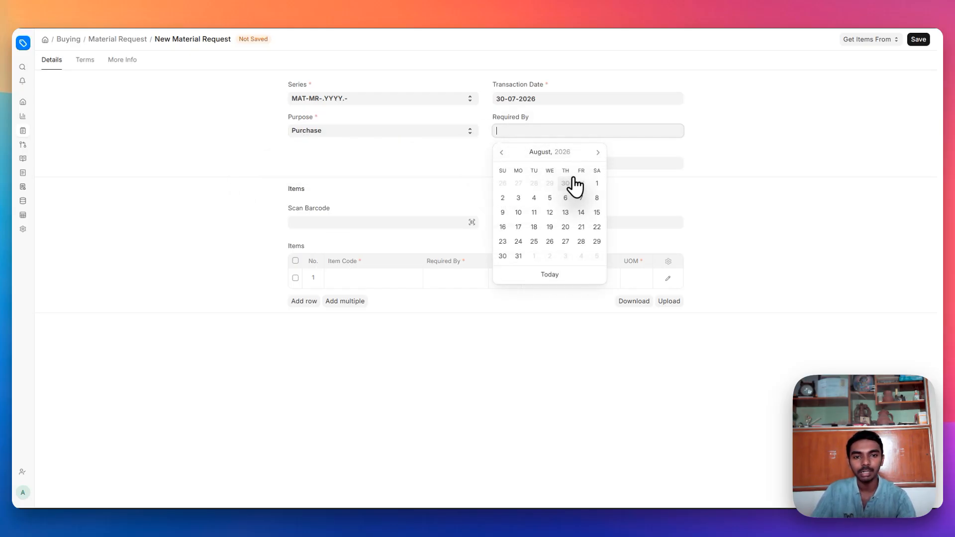
{"action": "left_click", "coordinate": [521, 198]}
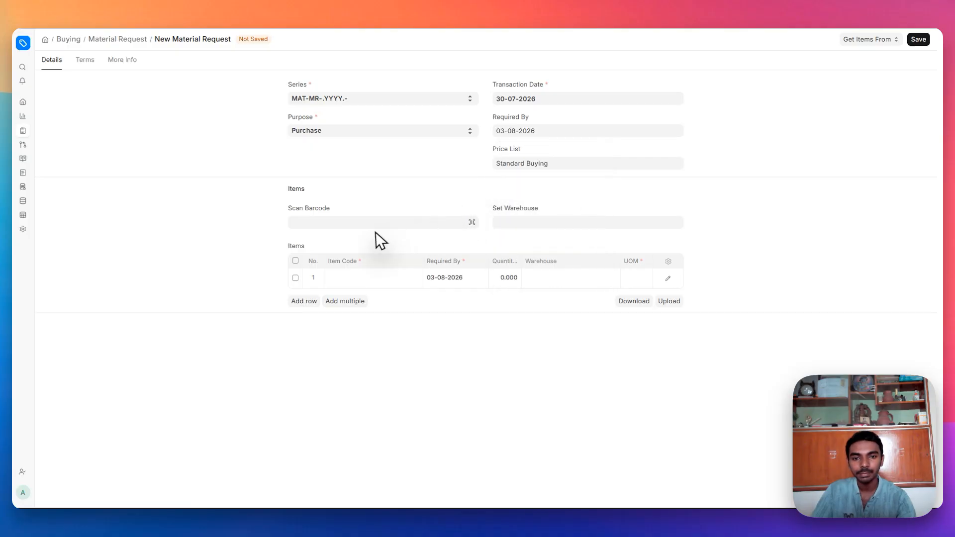
{"action": "left_click", "coordinate": [297, 222]}
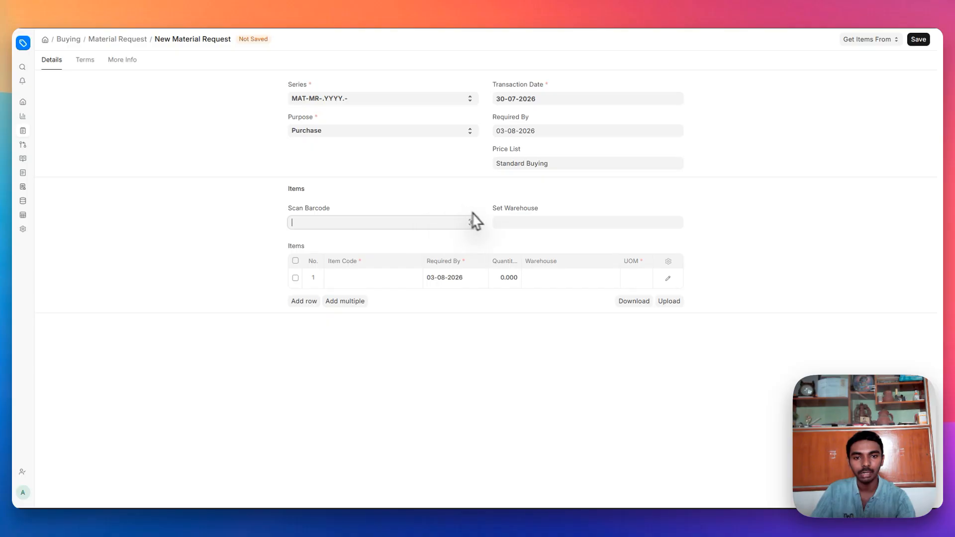
{"action": "left_click", "coordinate": [505, 221]}
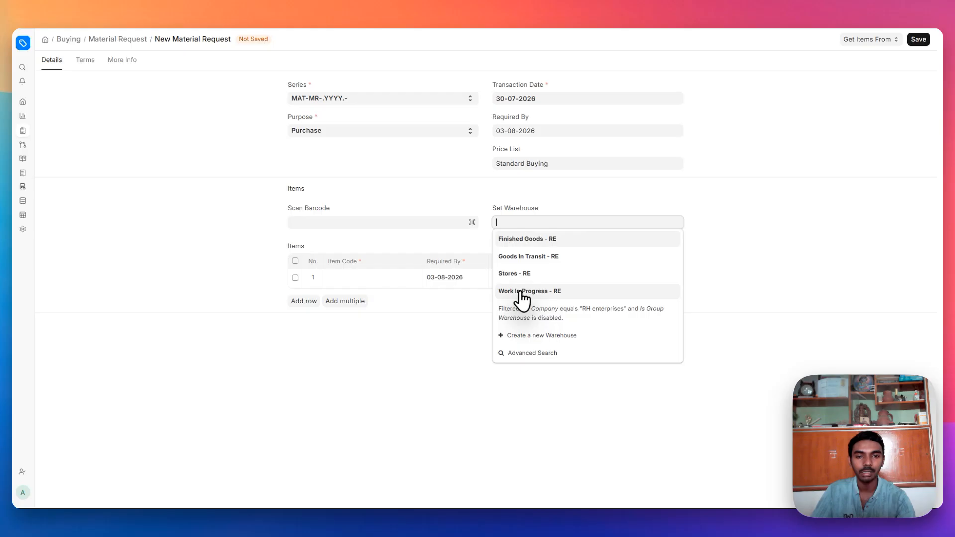
{"action": "left_click", "coordinate": [521, 275]}
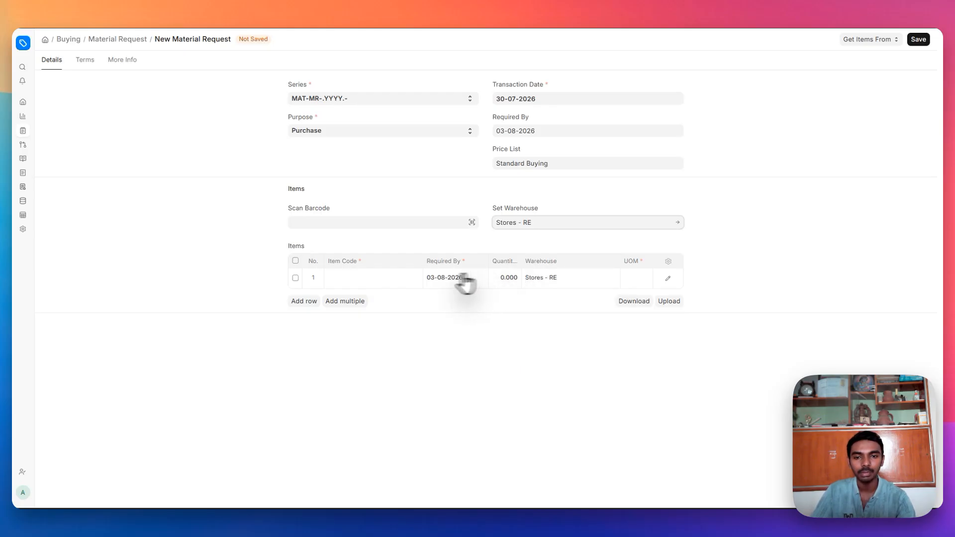
- Add item I003 with quantity 20 in the first row
{"action": "left_click", "coordinate": [362, 277]}
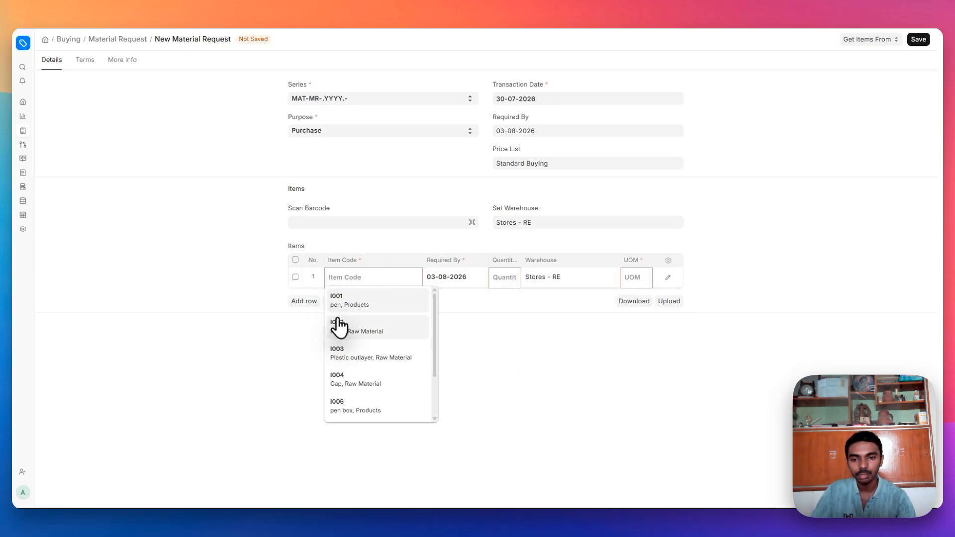
{"action": "left_click", "coordinate": [356, 362]}
{"action": "left_click", "coordinate": [508, 277]}
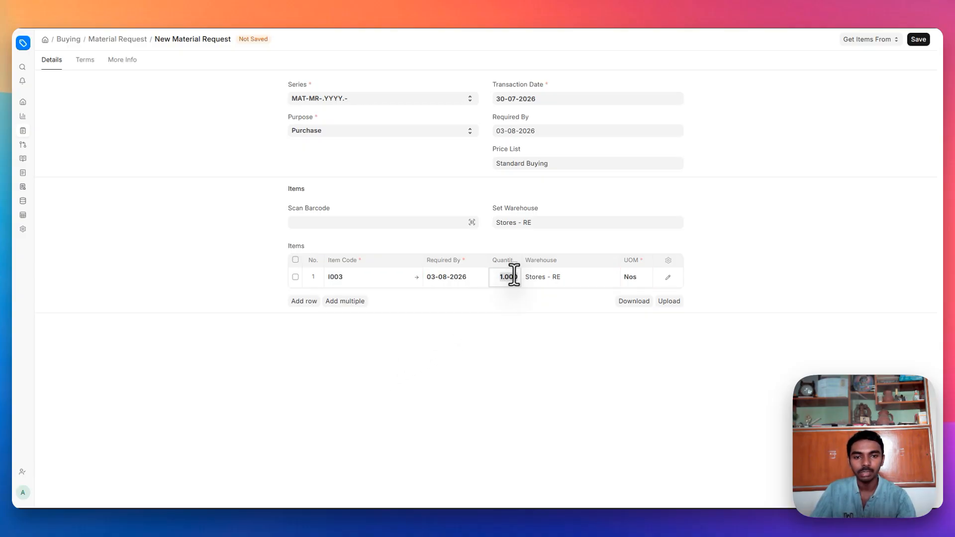
{"action": "type", "text": "20"}
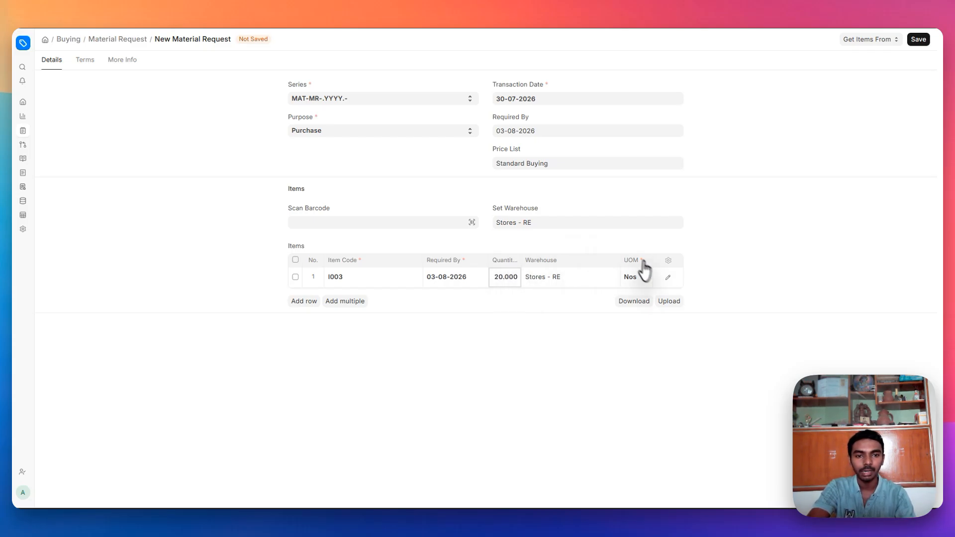
{"action": "left_click", "coordinate": [669, 276]}
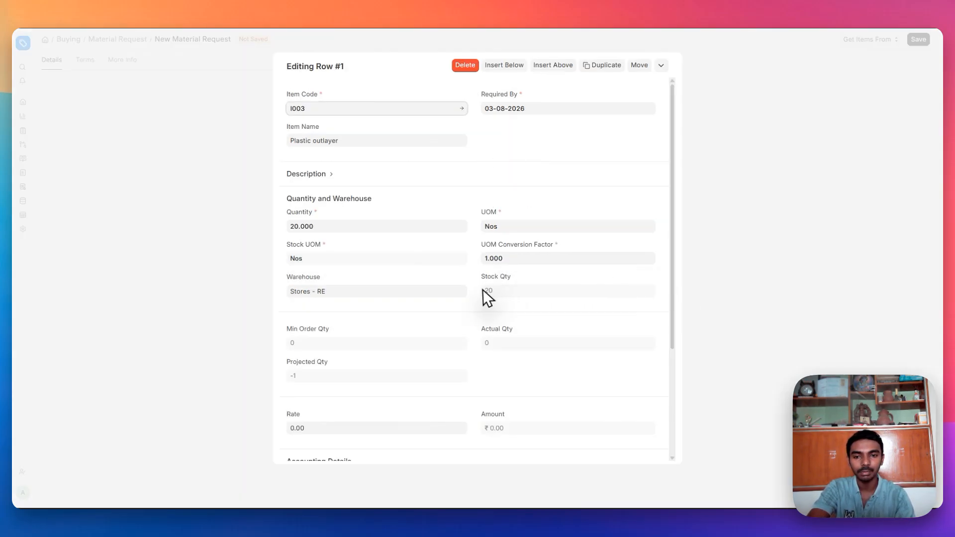
{"action": "scroll", "coordinate": [482, 289], "scroll_direction": "down", "scroll_amount": 3}
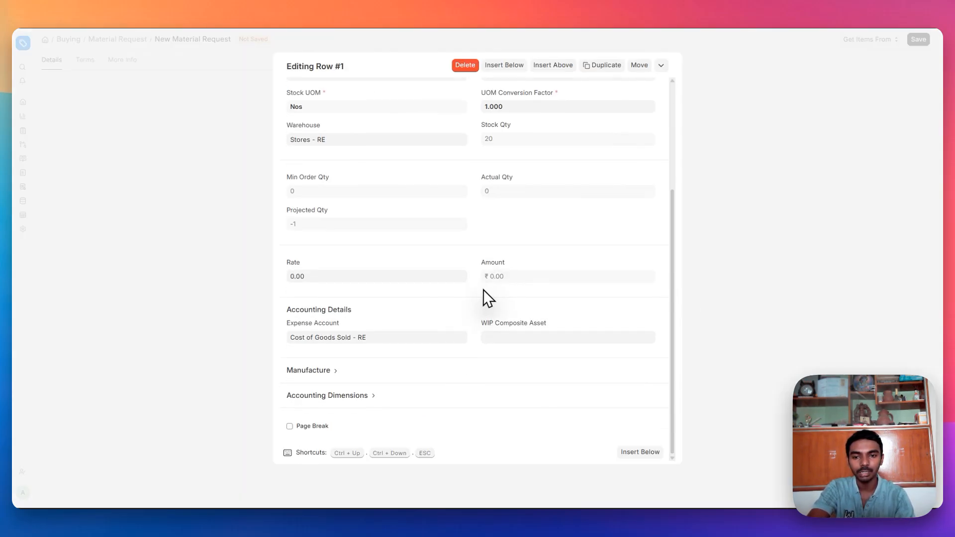
{"action": "left_click", "coordinate": [333, 371]}
{"action": "scroll", "coordinate": [326, 385], "scroll_direction": "down", "scroll_amount": 1}
{"action": "left_click", "coordinate": [327, 394]}
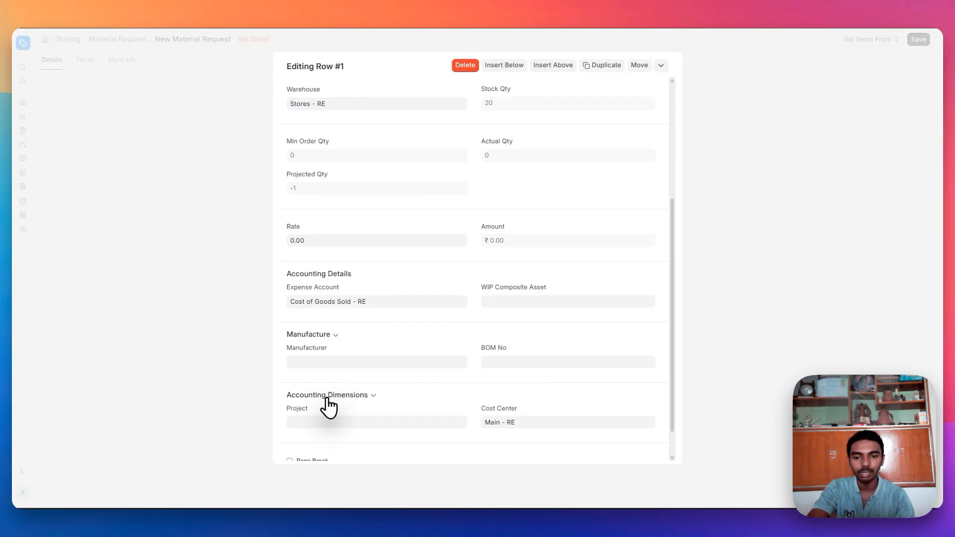
{"action": "left_click", "coordinate": [184, 377]}
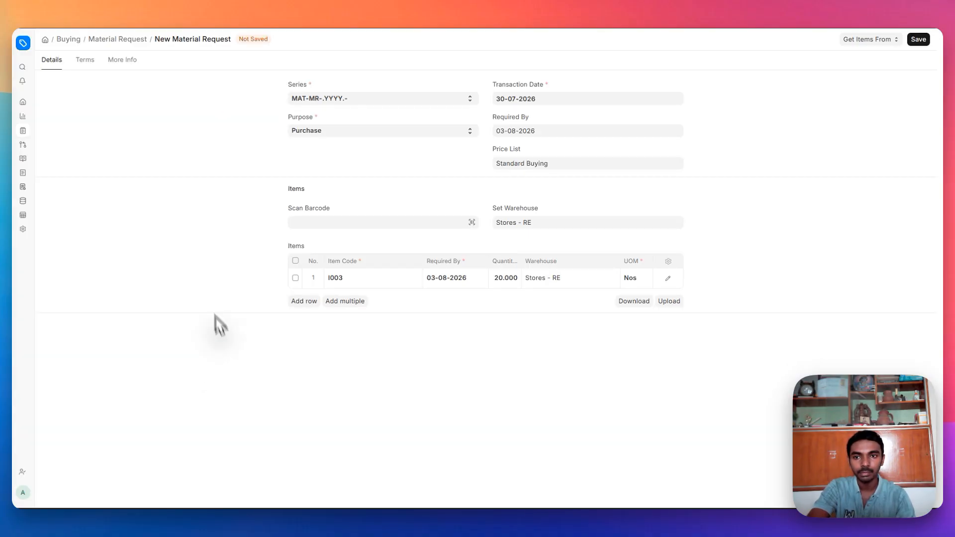
{"action": "left_click", "coordinate": [308, 301]}
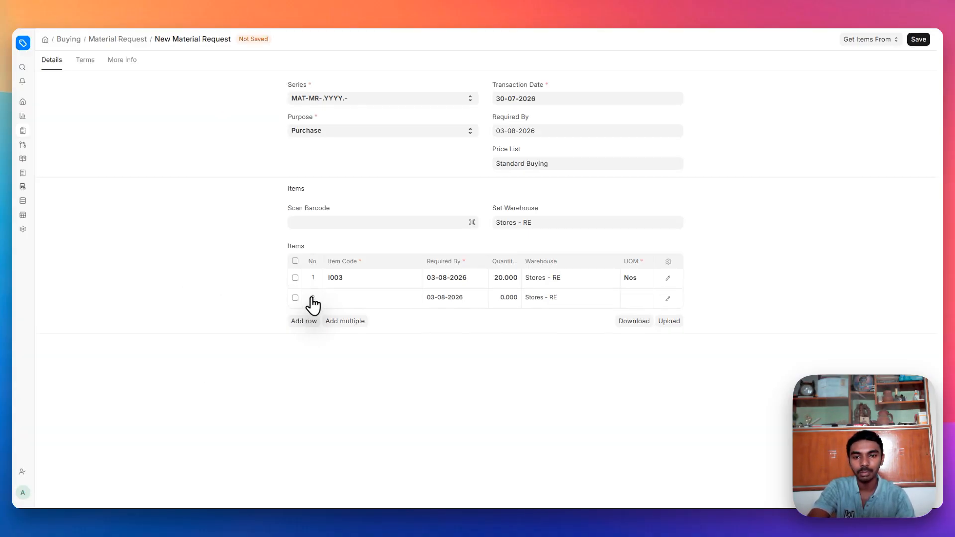
{"action": "left_click", "coordinate": [297, 297]}
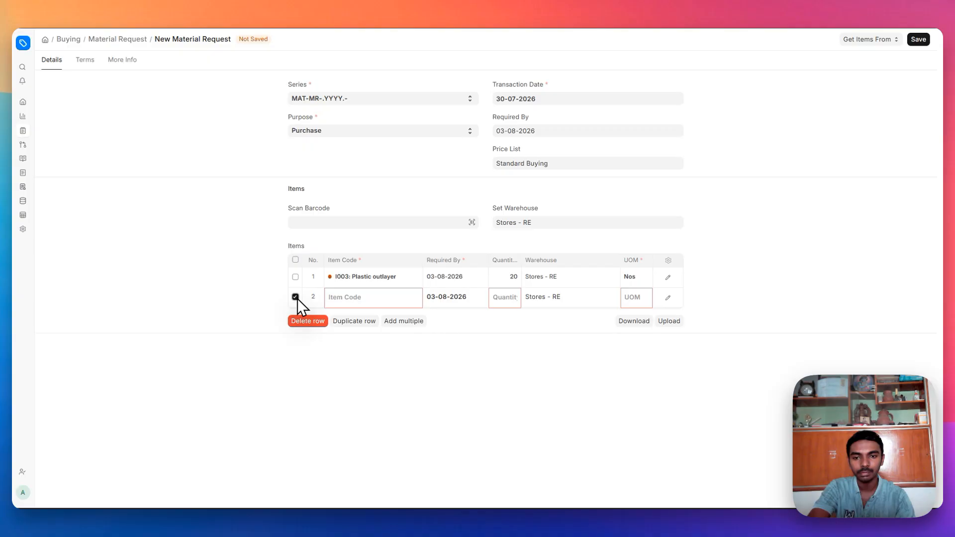
{"action": "left_click", "coordinate": [309, 321]}
{"action": "left_click", "coordinate": [83, 60]}
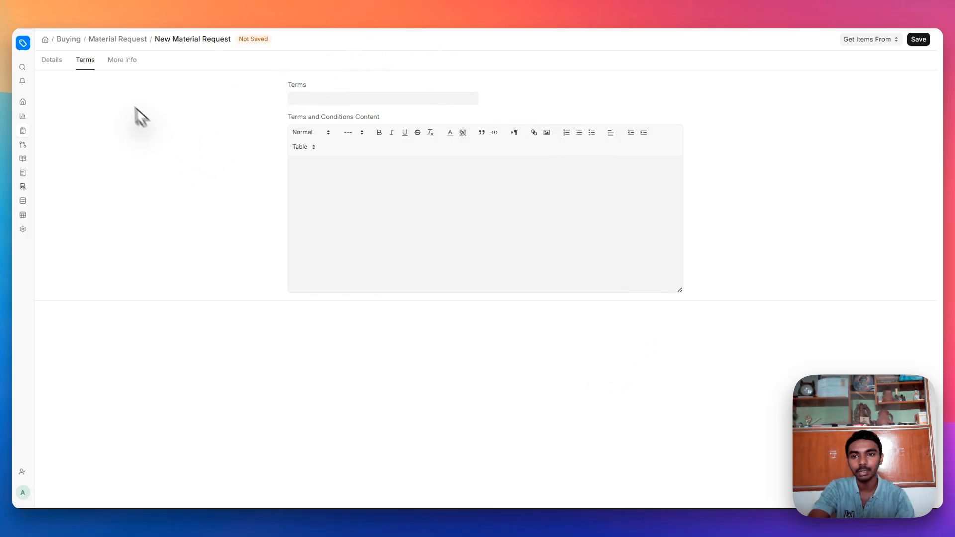
{"action": "left_click", "coordinate": [120, 61]}
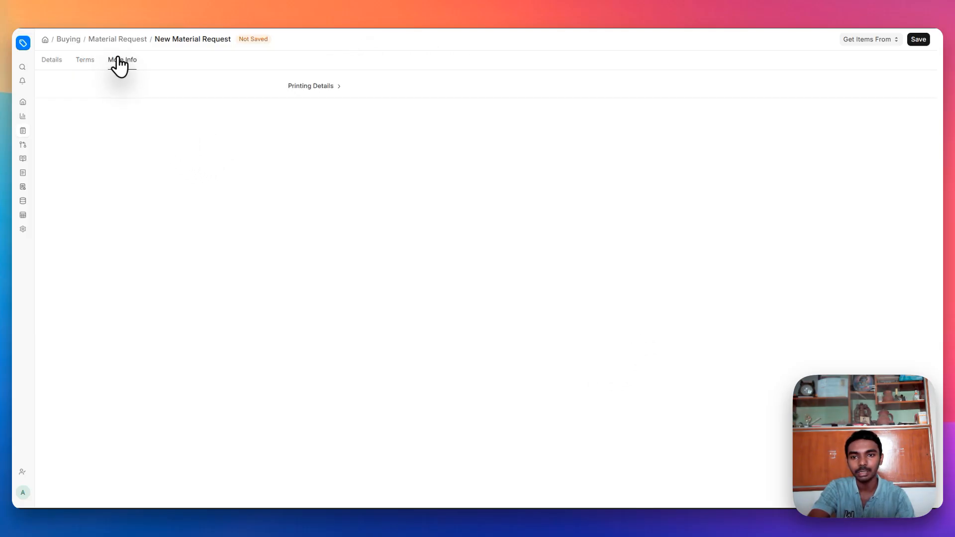
{"action": "left_click", "coordinate": [298, 92]}
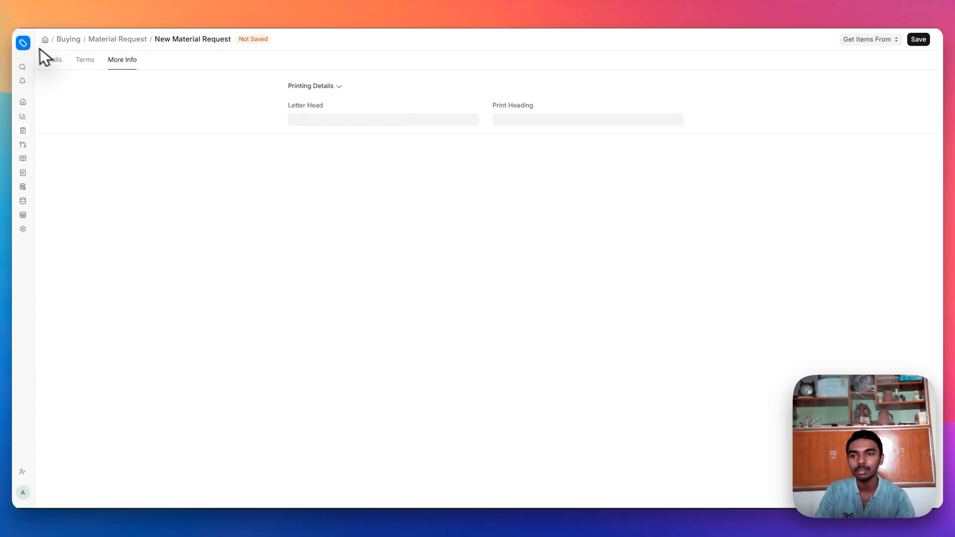
{"action": "left_click", "coordinate": [52, 60]}
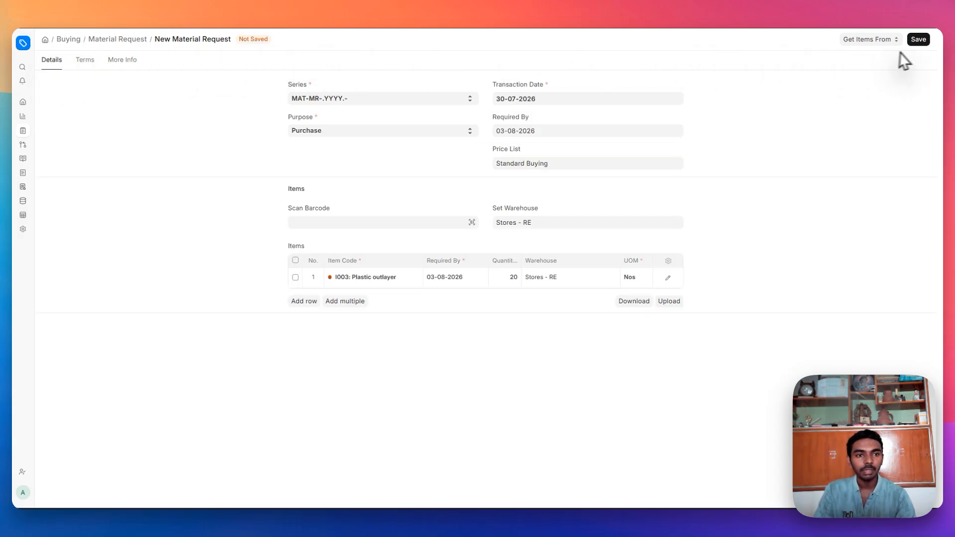
- Save and submit the I003 material request, then make a Request for Quotation from it
{"action": "left_click", "coordinate": [919, 41]}
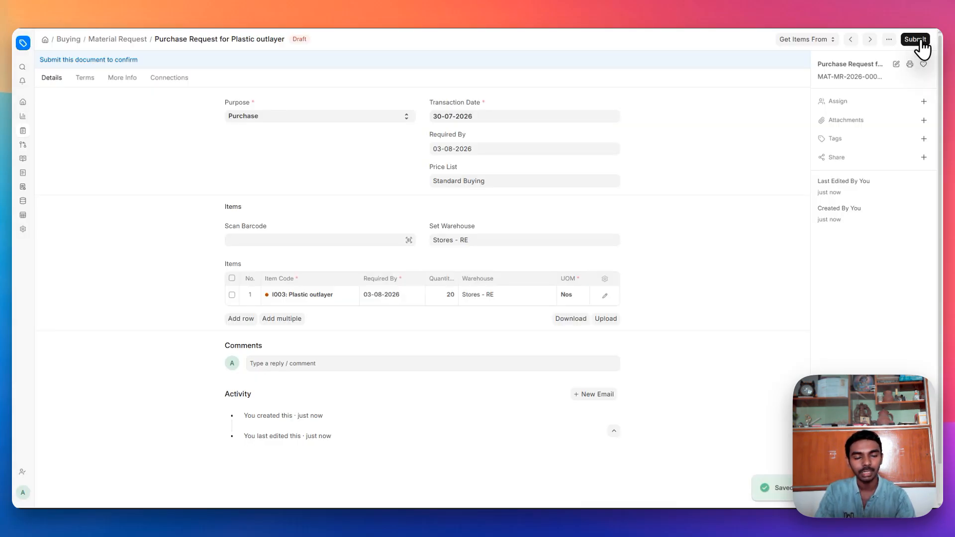
{"action": "left_click", "coordinate": [919, 40]}
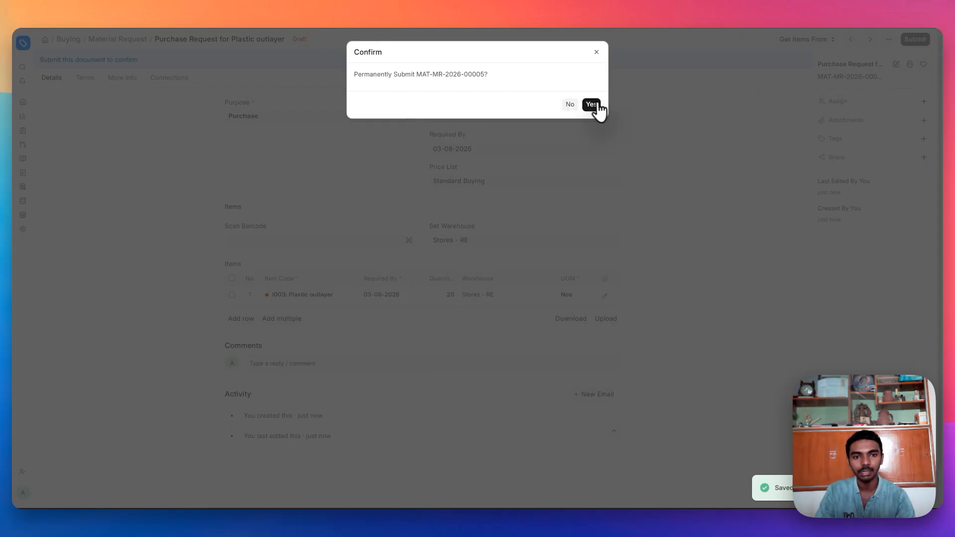
{"action": "left_click", "coordinate": [591, 105]}
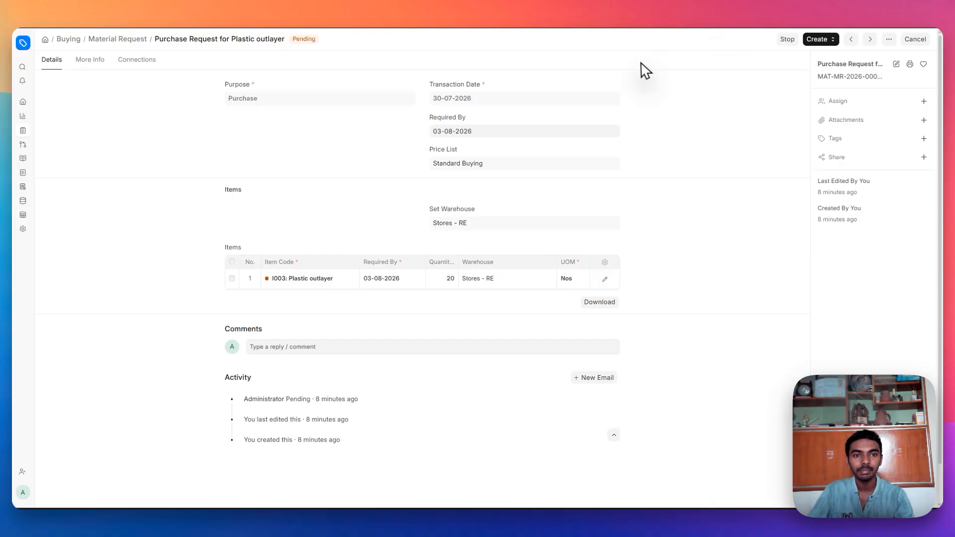
{"action": "left_click", "coordinate": [824, 42]}
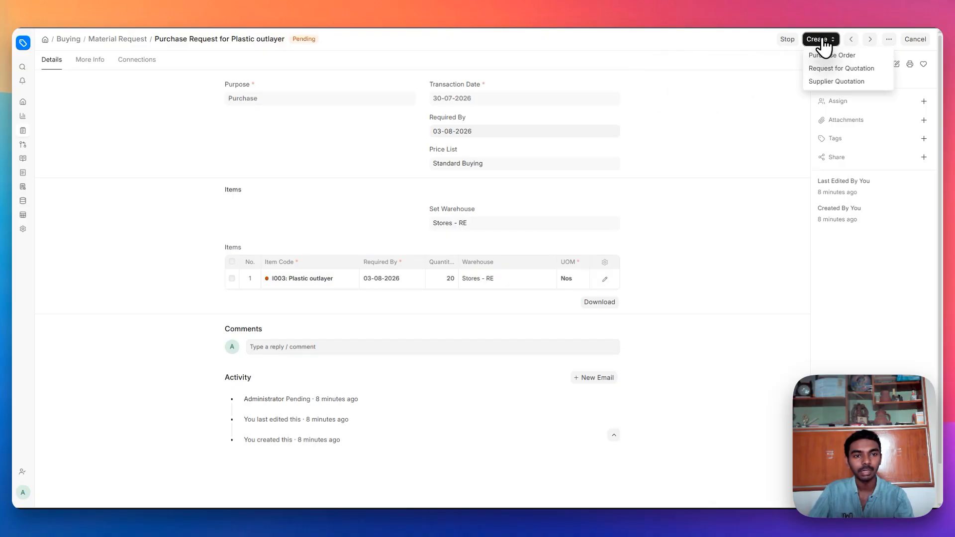
{"action": "left_click", "coordinate": [832, 70]}
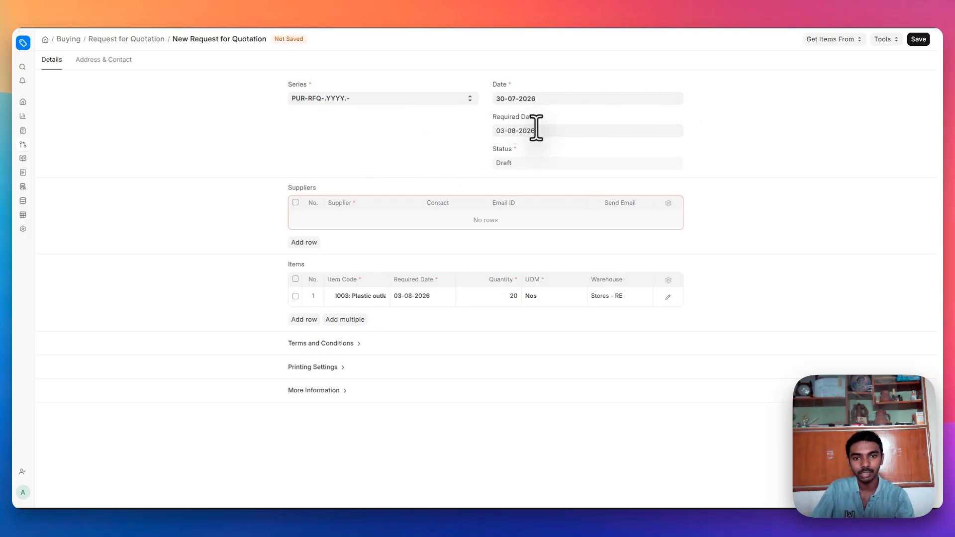
- Add two suppliers to the quotation request, each with its contact filled in
{"action": "left_click", "coordinate": [303, 244]}
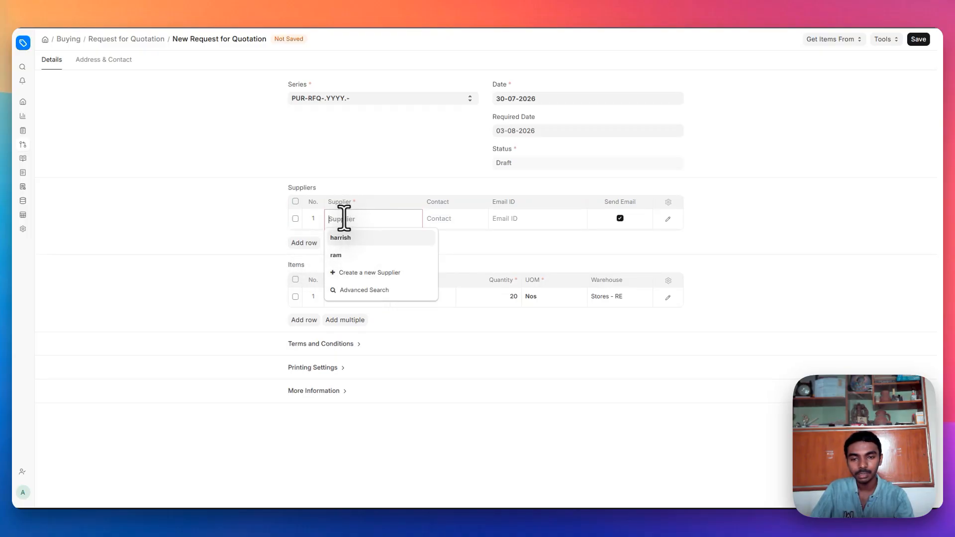
{"action": "left_click", "coordinate": [349, 246]}
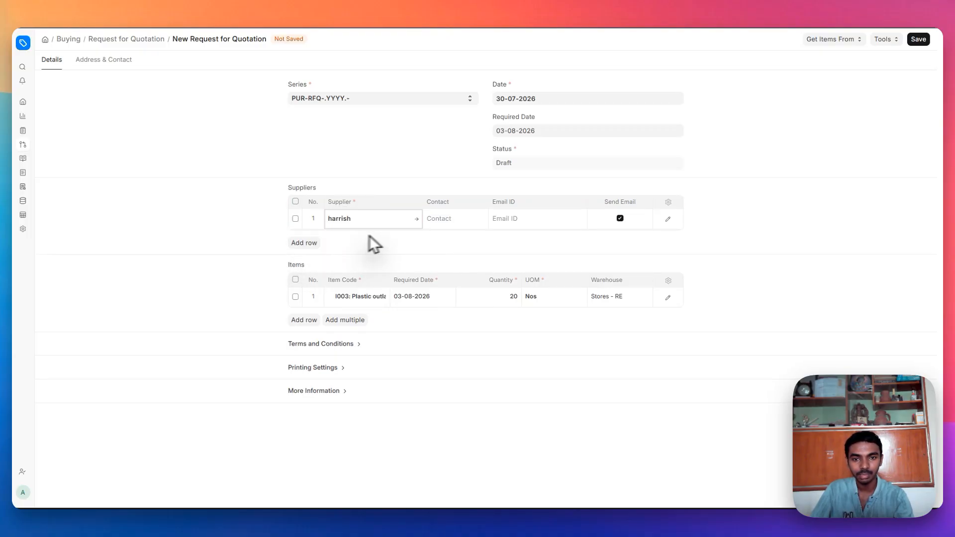
{"action": "left_click", "coordinate": [449, 218]}
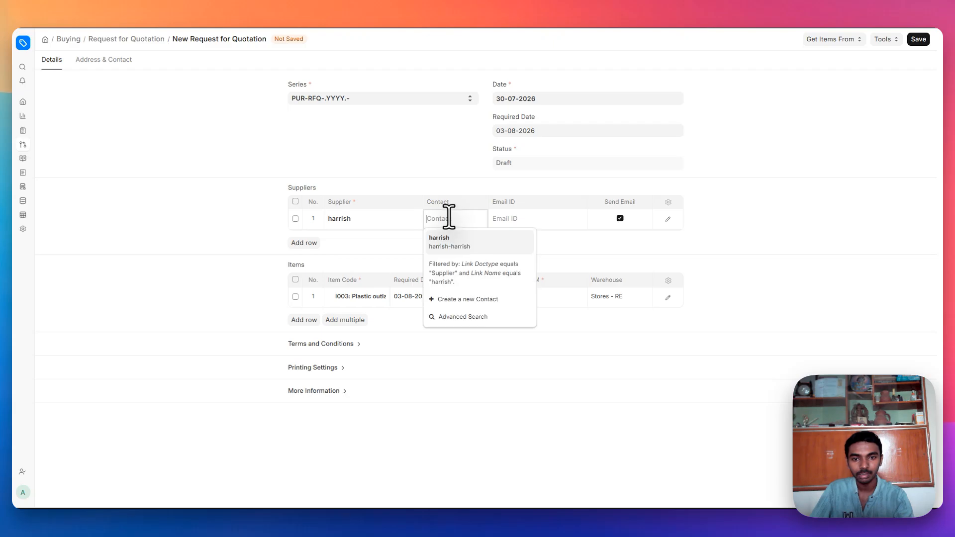
{"action": "left_click", "coordinate": [454, 243]}
{"action": "left_click", "coordinate": [304, 244]}
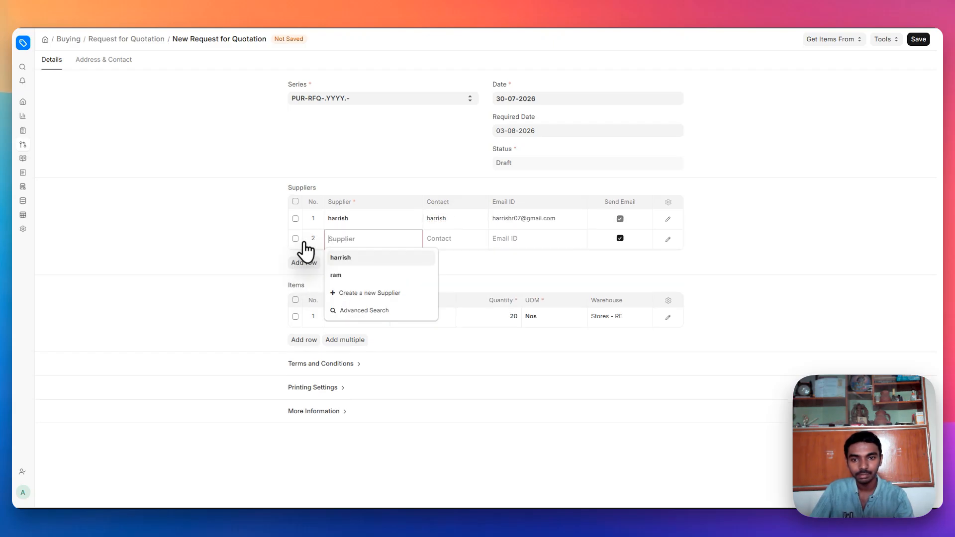
{"action": "left_click", "coordinate": [349, 275]}
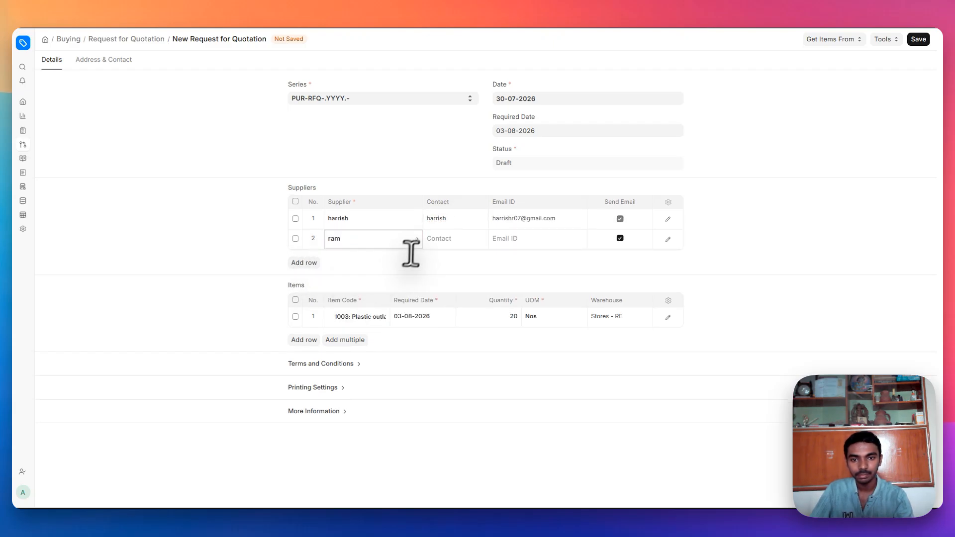
{"action": "left_click", "coordinate": [437, 240]}
{"action": "left_click", "coordinate": [447, 261]}
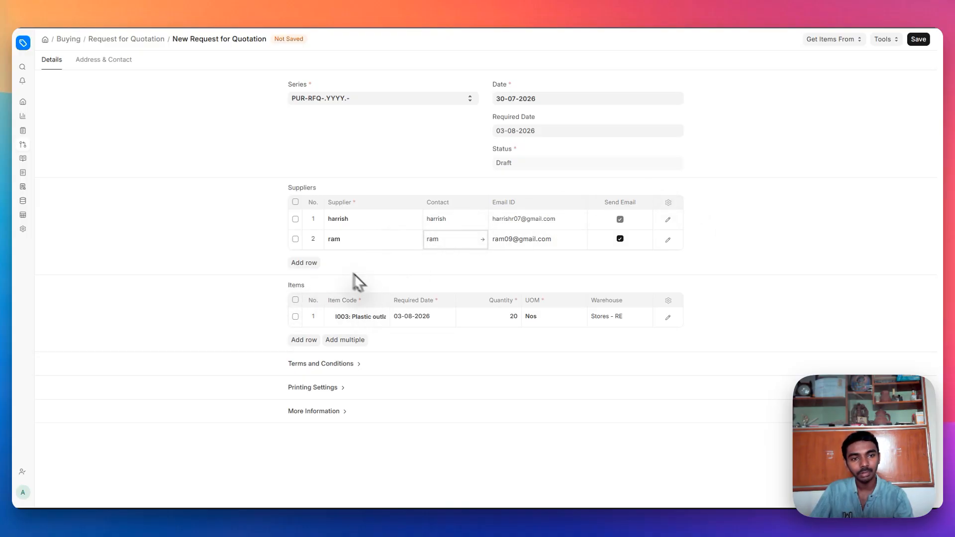
- Expand Terms and Conditions, Printing Settings and More Information, then view Address & Contact
{"action": "left_click", "coordinate": [332, 365]}
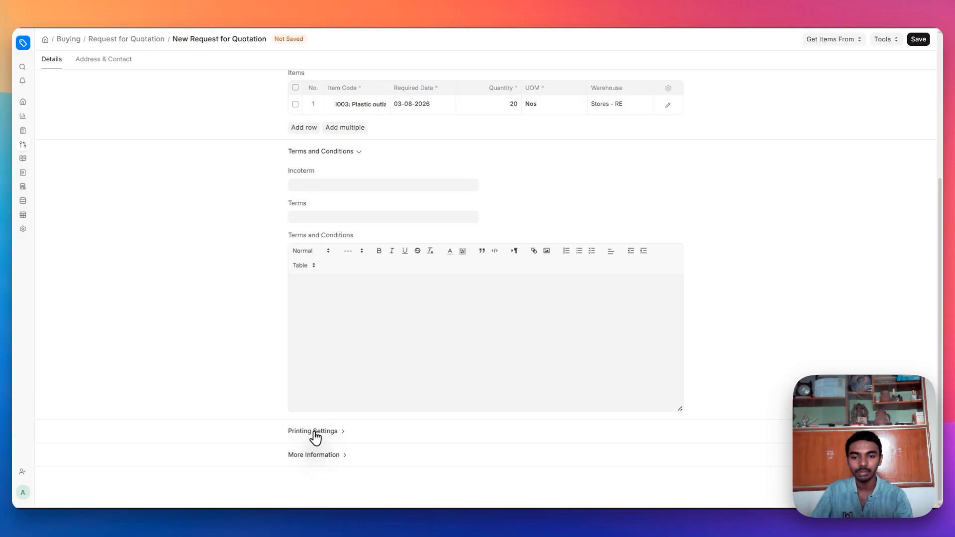
{"action": "left_click", "coordinate": [313, 429]}
{"action": "left_click", "coordinate": [314, 456]}
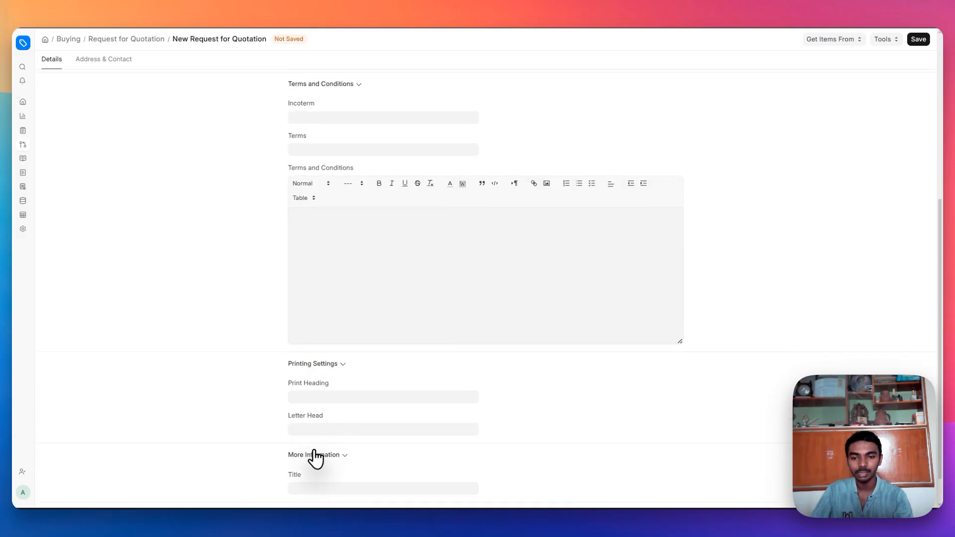
{"action": "left_click", "coordinate": [119, 59]}
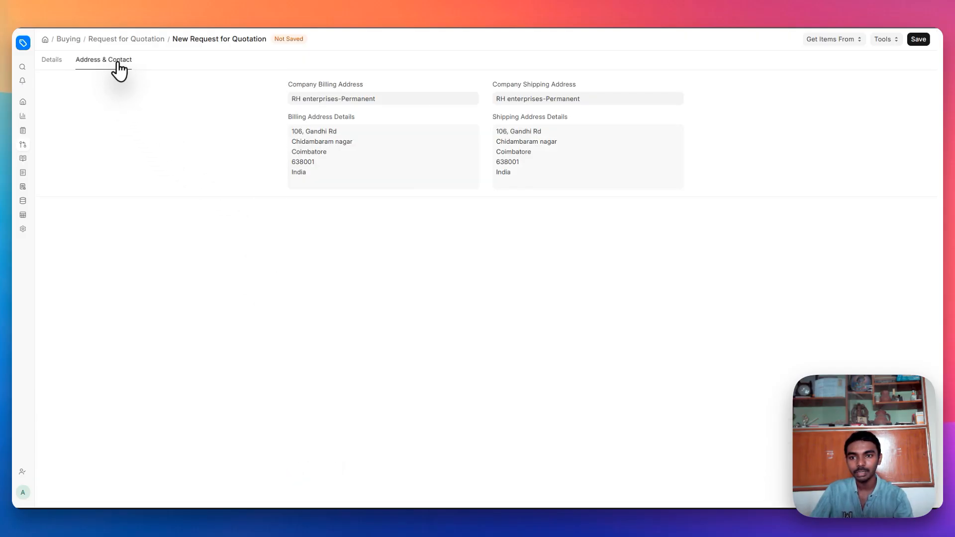
- Change the company billing address to RH enterprises-Billing
{"action": "left_click", "coordinate": [387, 97]}
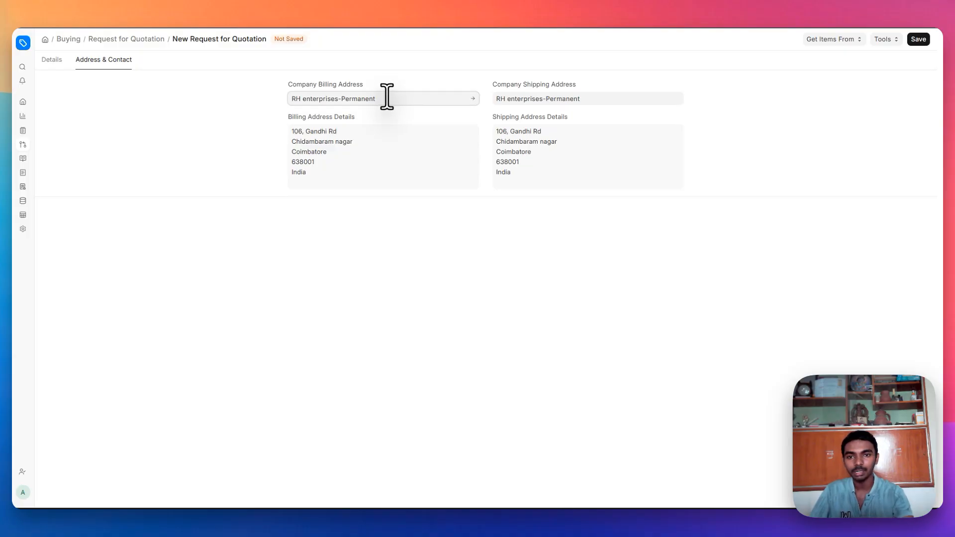
{"action": "key", "text": "BackSpace"}
{"action": "key", "text": "BackSpace"}
{"action": "key", "text": "BackSpace"}
{"action": "key", "text": "BackSpace"}
{"action": "key", "text": "BackSpace"}
{"action": "key", "text": "BackSpace"}
{"action": "key", "text": "BackSpace"}
{"action": "key", "text": "BackSpace"}
{"action": "key", "text": "BackSpace"}
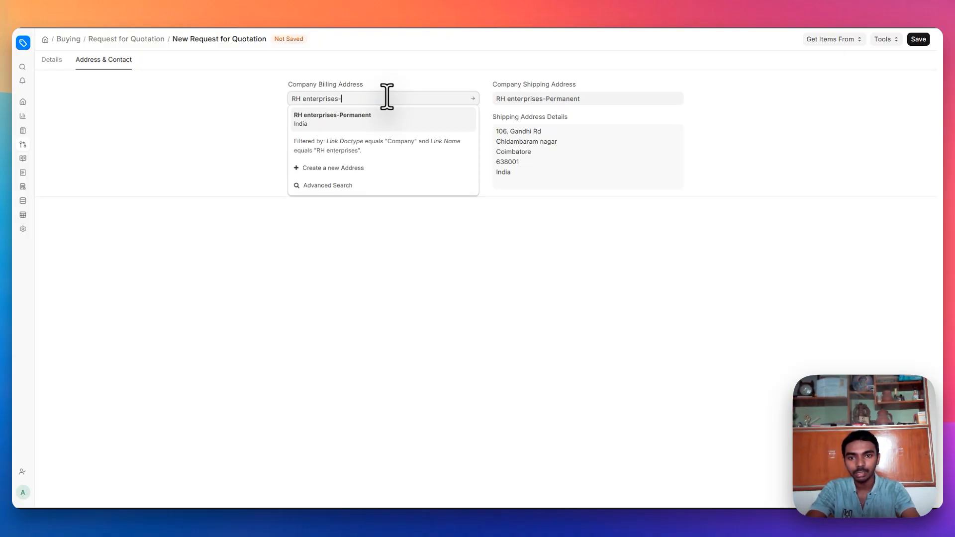
{"action": "left_click", "coordinate": [384, 122]}
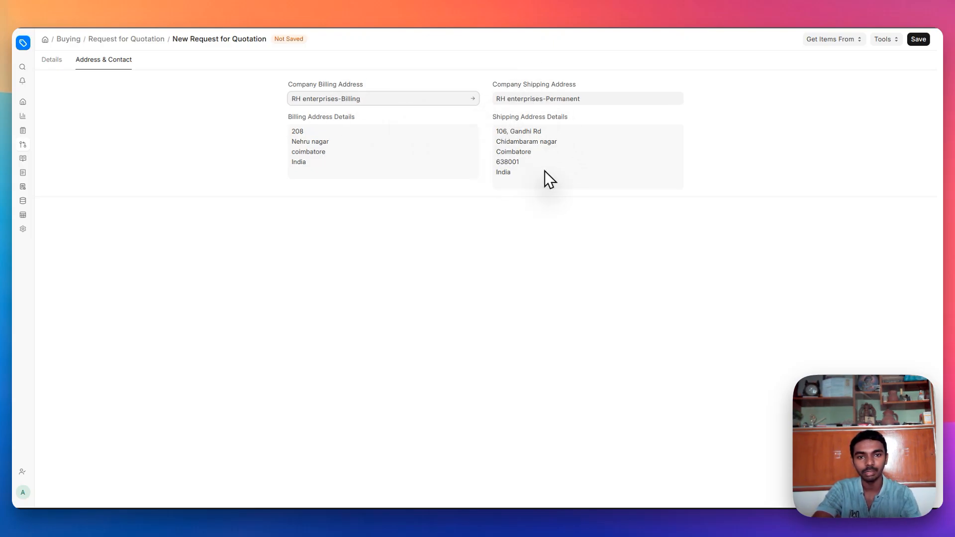
- Save and submit the Request for Quotation, then close the Email Sent message
{"action": "left_click", "coordinate": [917, 40]}
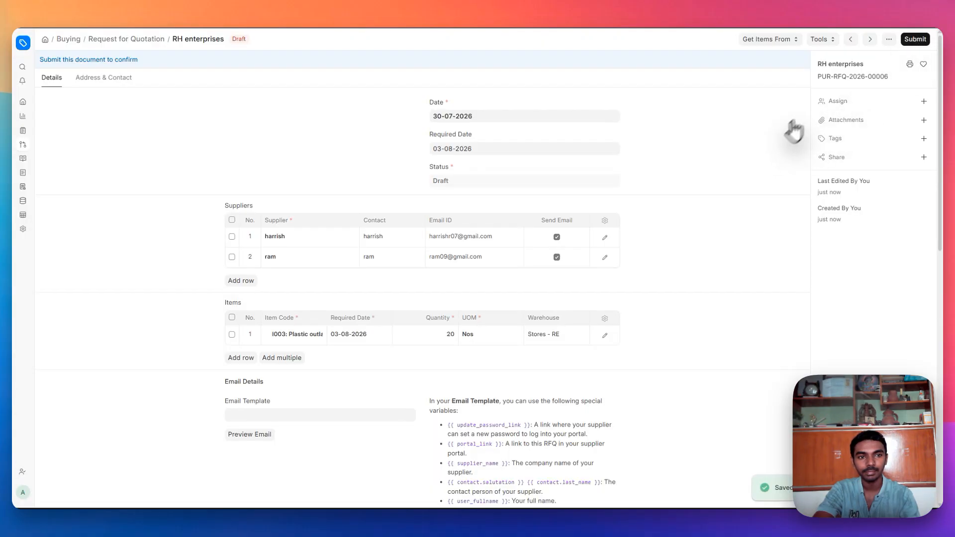
{"action": "left_click", "coordinate": [915, 39]}
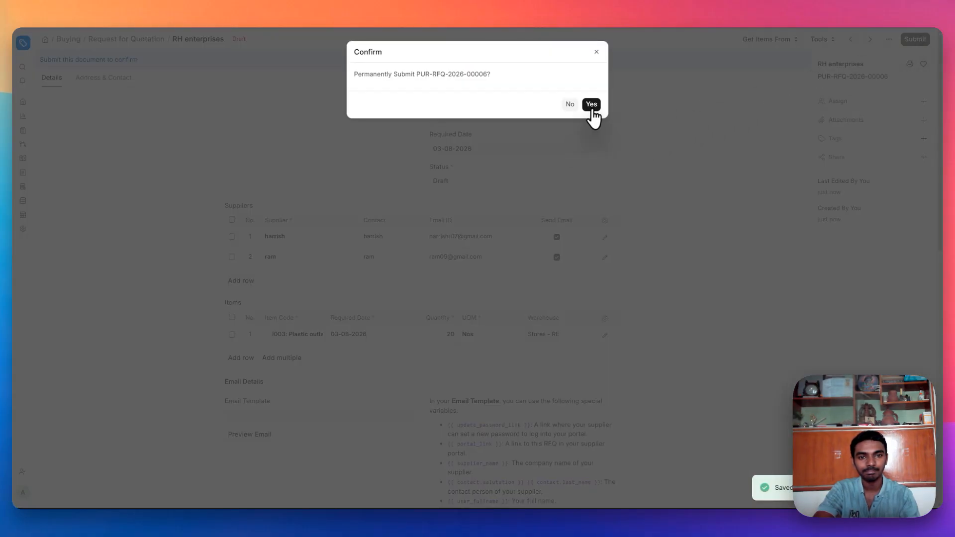
{"action": "left_click", "coordinate": [592, 105]}
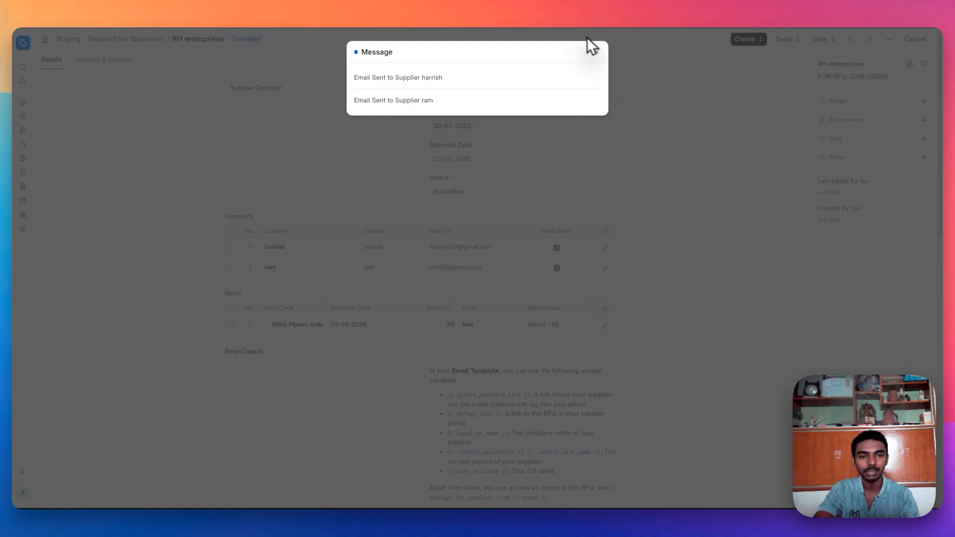
{"action": "left_click", "coordinate": [771, 155]}
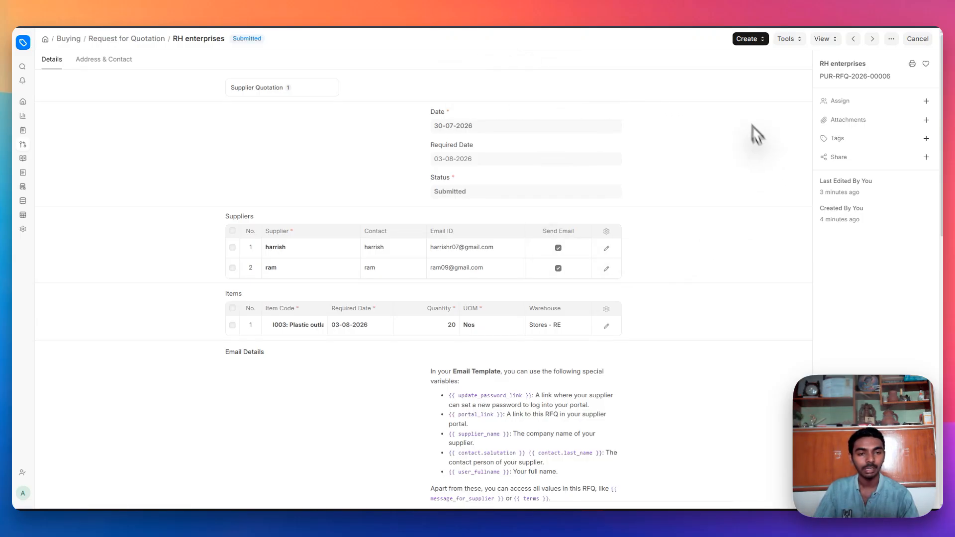
- Create a Supplier Quotation from the request for the first supplier
{"action": "left_click", "coordinate": [750, 38]}
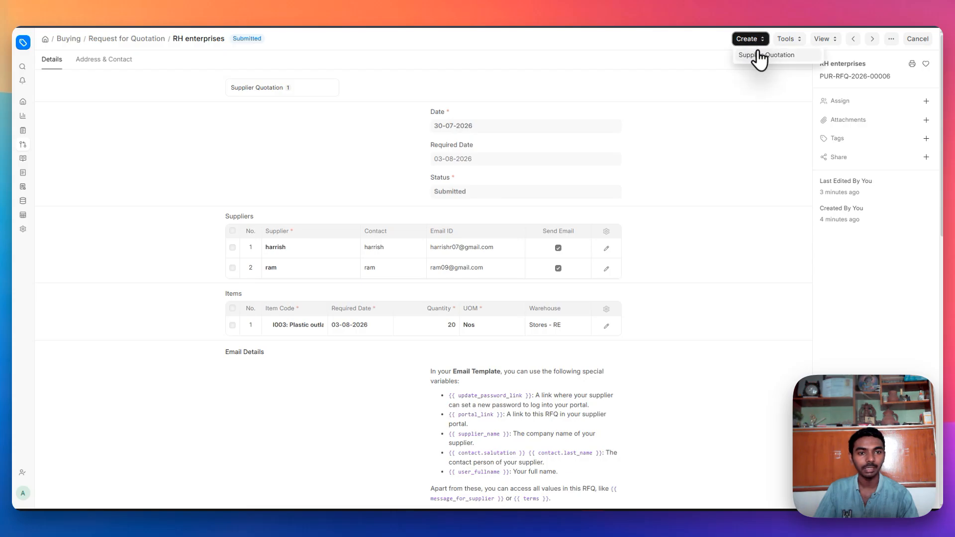
{"action": "left_click", "coordinate": [759, 57]}
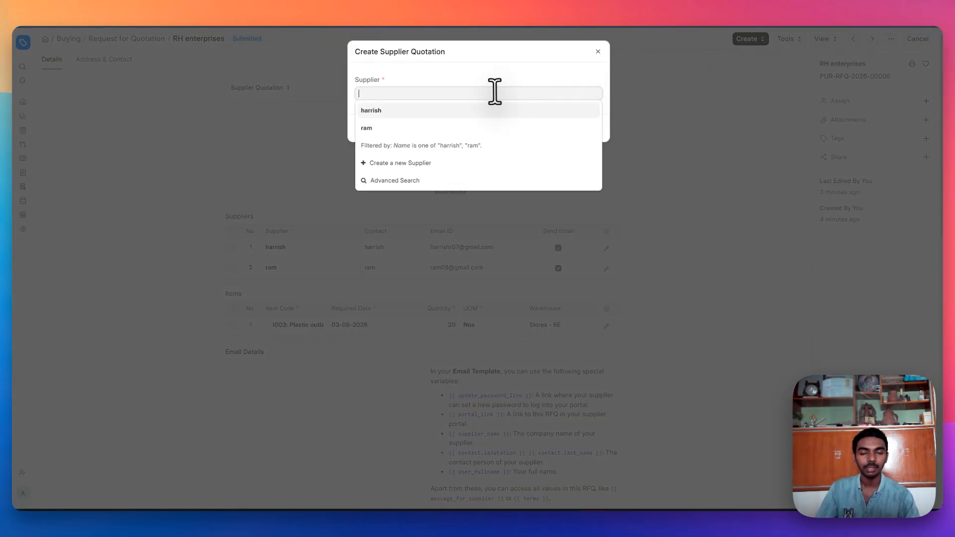
{"action": "left_click", "coordinate": [459, 119]}
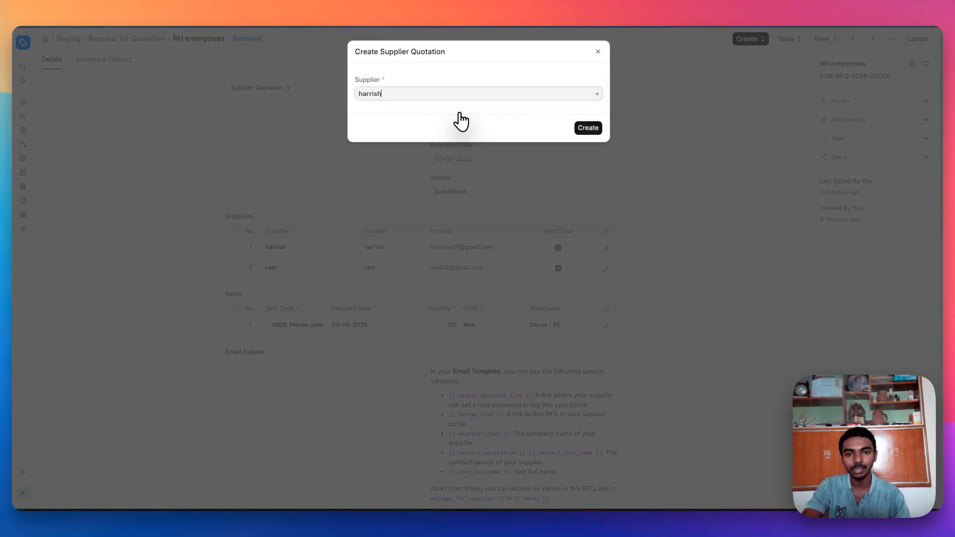
{"action": "left_click", "coordinate": [578, 131]}
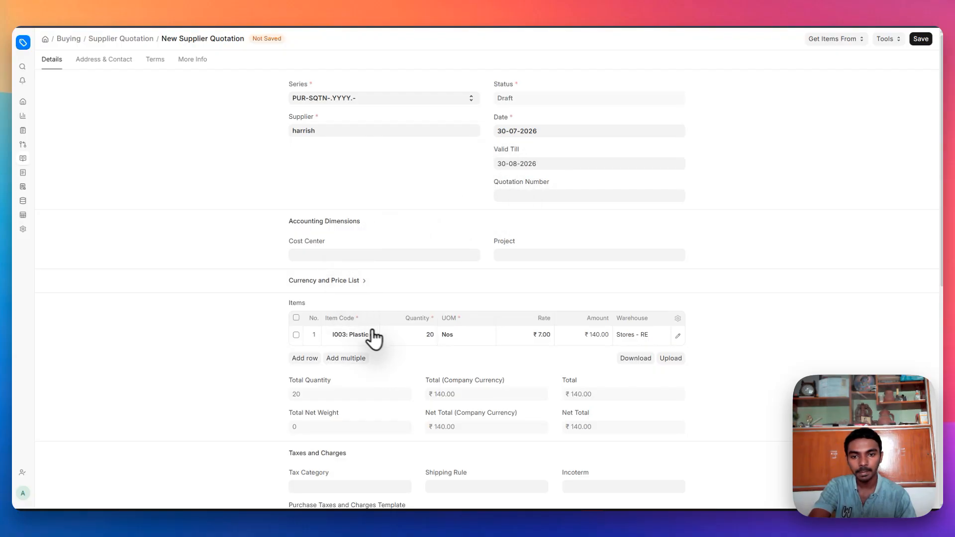
- Set the item rate to 6.00 and the tax category to GST
{"action": "scroll", "coordinate": [293, 306], "scroll_direction": "down", "scroll_amount": 2}
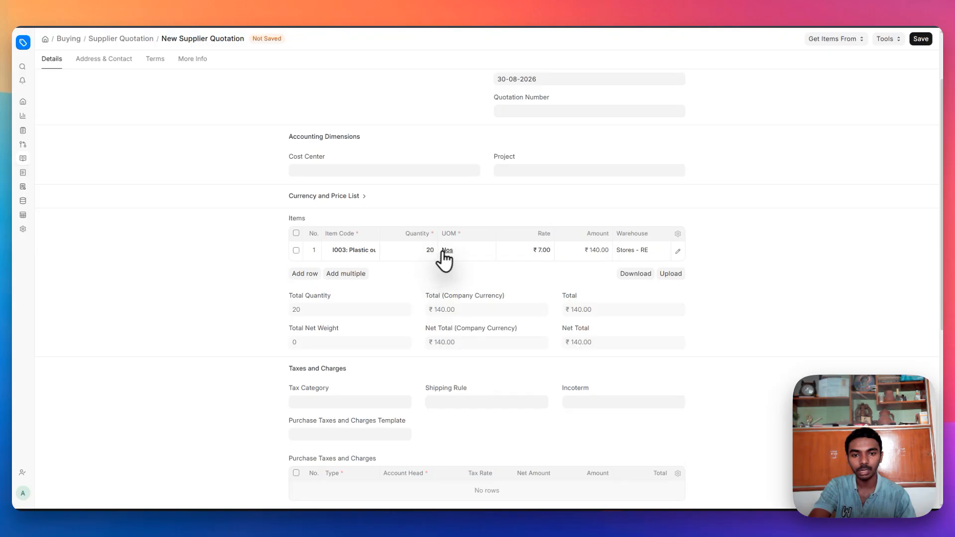
{"action": "left_click", "coordinate": [545, 254]}
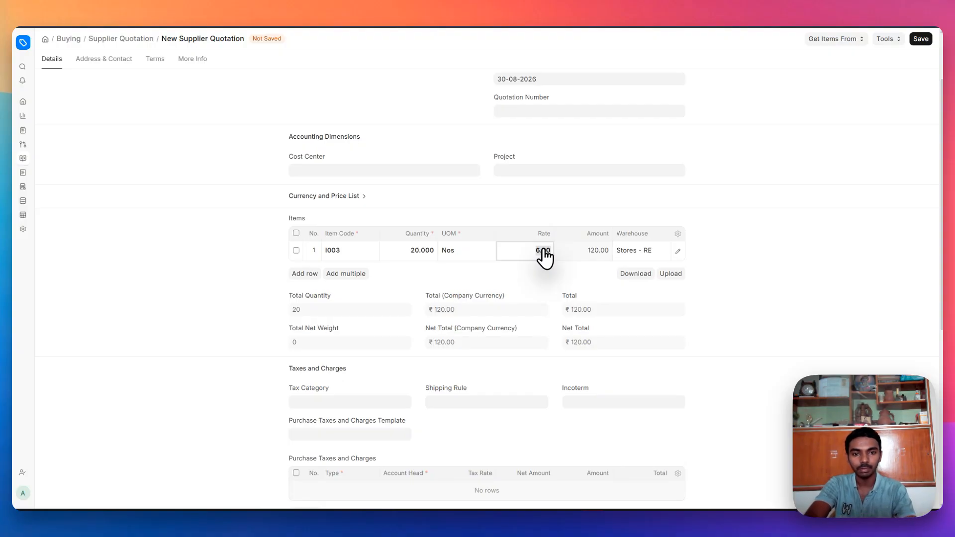
{"action": "left_click", "coordinate": [714, 292]}
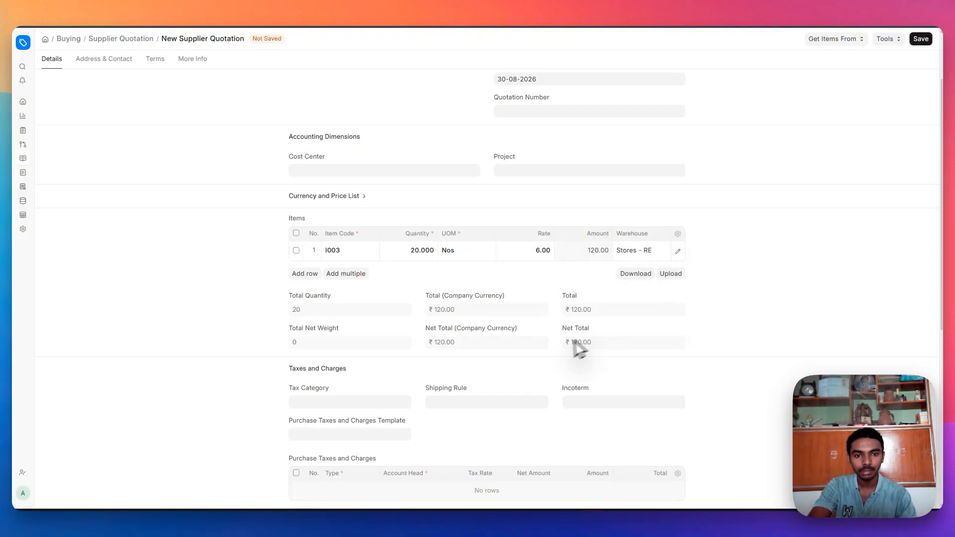
{"action": "scroll", "coordinate": [566, 348], "scroll_direction": "down", "scroll_amount": 3}
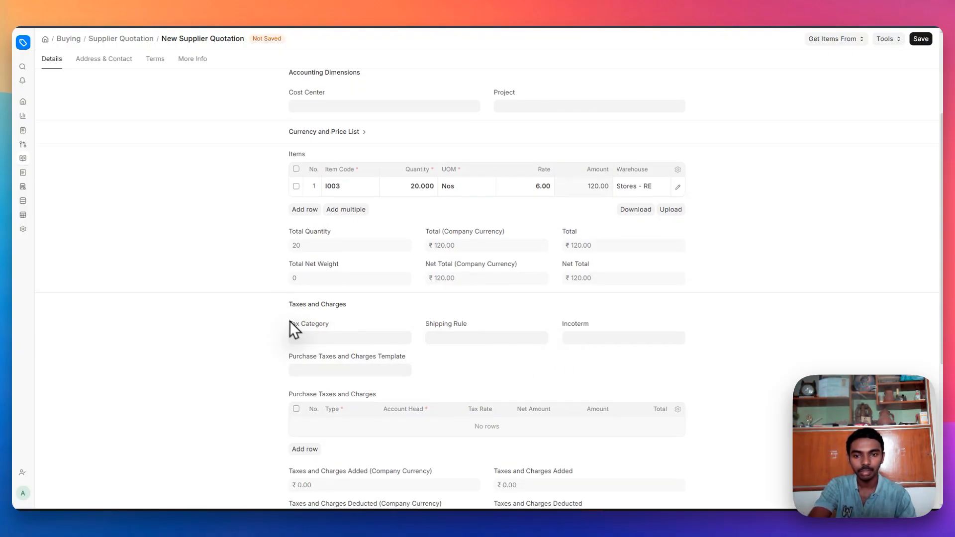
{"action": "left_click", "coordinate": [303, 336]}
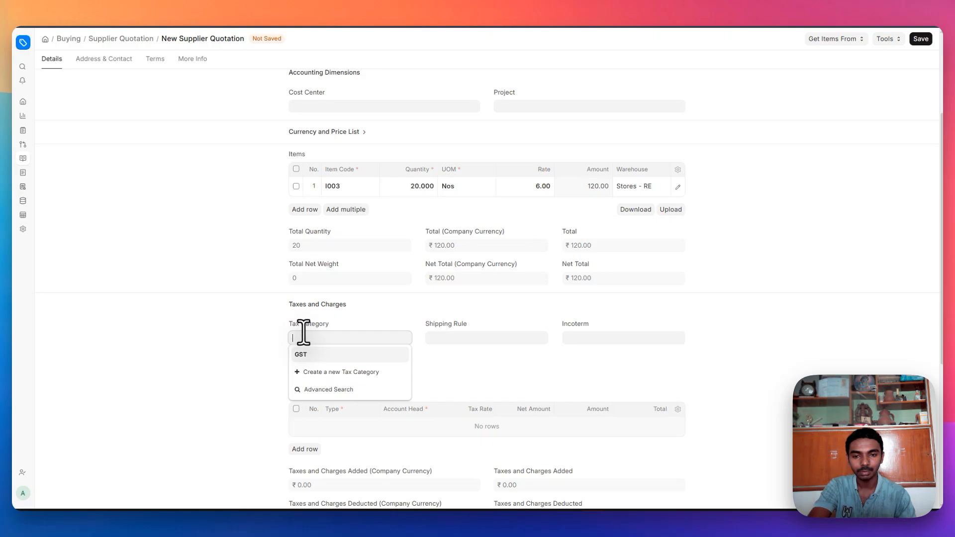
{"action": "left_click", "coordinate": [350, 355]}
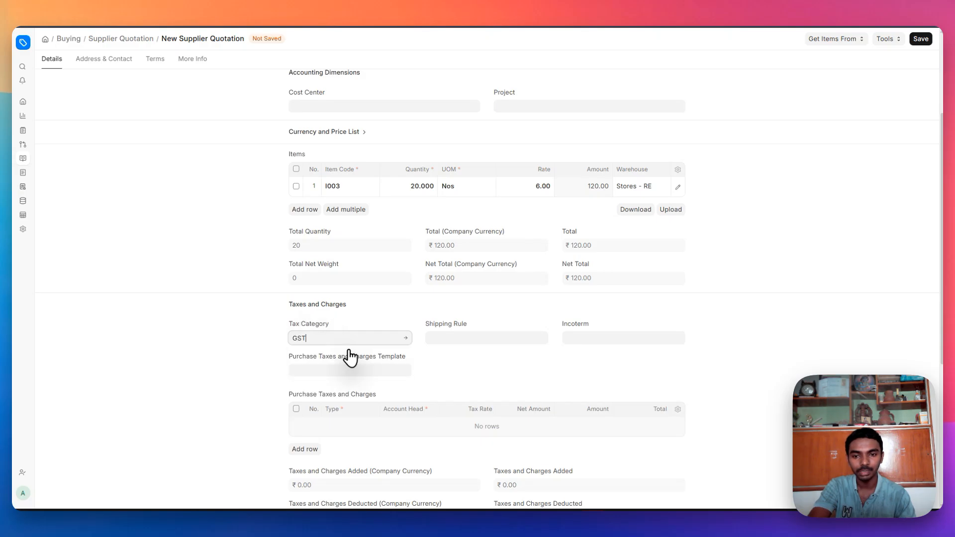
{"action": "left_click", "coordinate": [470, 337]}
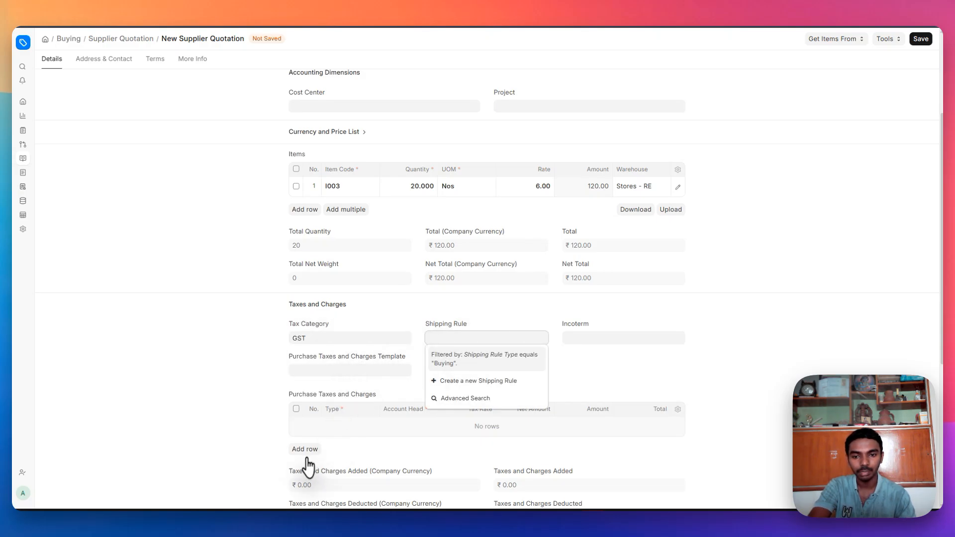
{"action": "left_click", "coordinate": [244, 429]}
{"action": "scroll", "coordinate": [244, 427], "scroll_direction": "down", "scroll_amount": 5}
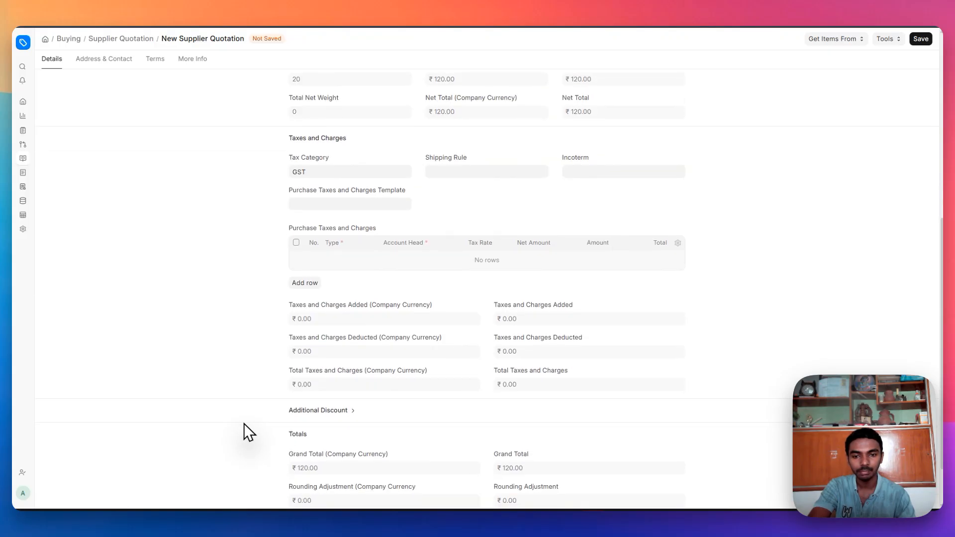
{"action": "scroll", "coordinate": [244, 424], "scroll_direction": "down", "scroll_amount": 3}
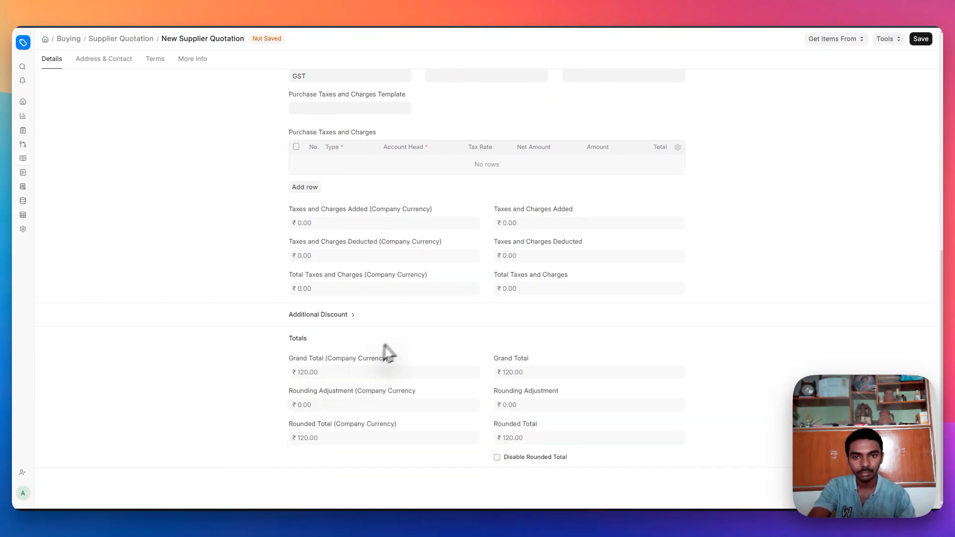
- Save and submit the ₹120.00 supplier quotation
{"action": "left_click", "coordinate": [917, 40]}
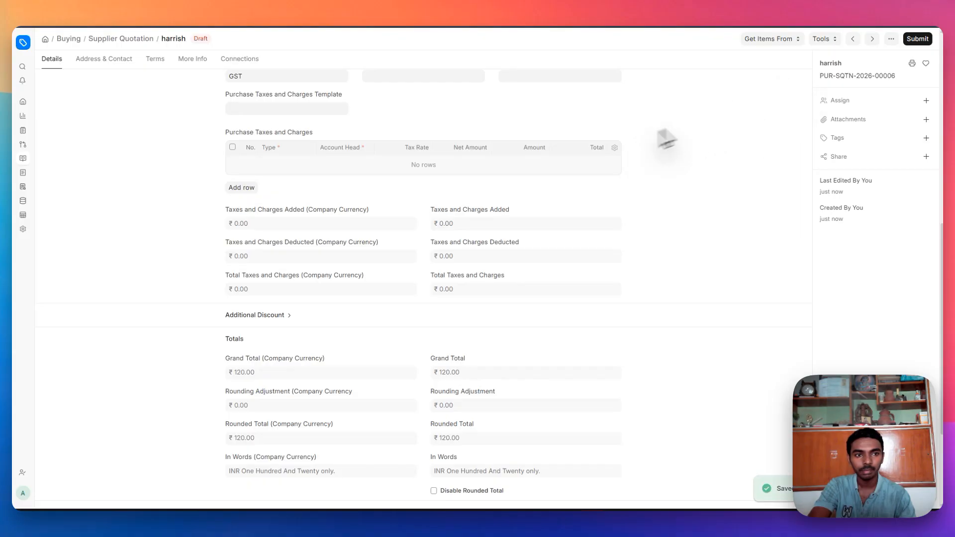
{"action": "left_click", "coordinate": [914, 39]}
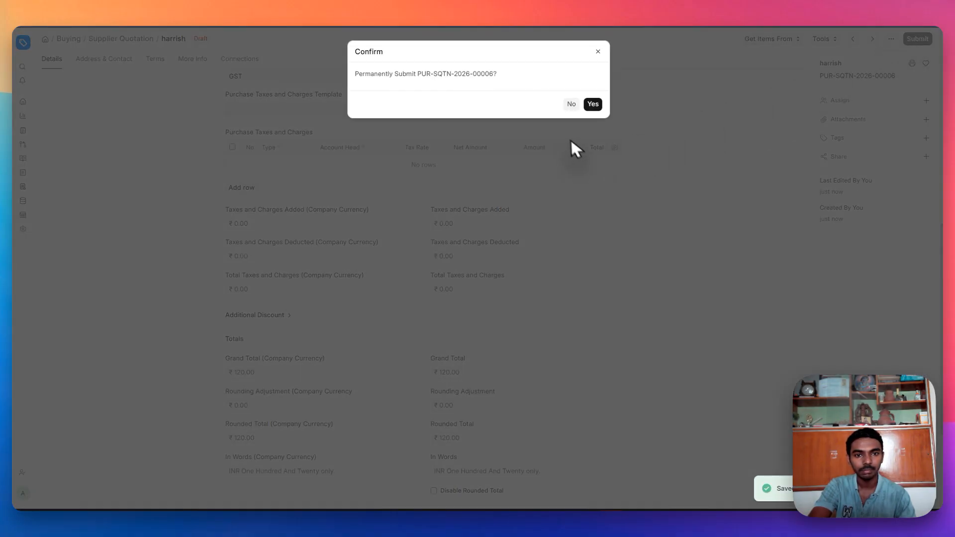
{"action": "left_click", "coordinate": [592, 104]}
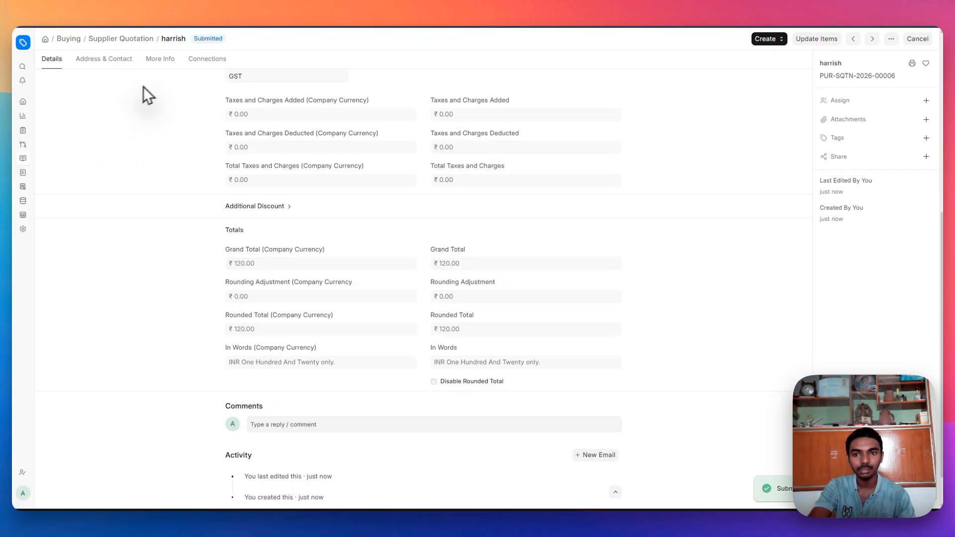
{"action": "left_click", "coordinate": [22, 69]}
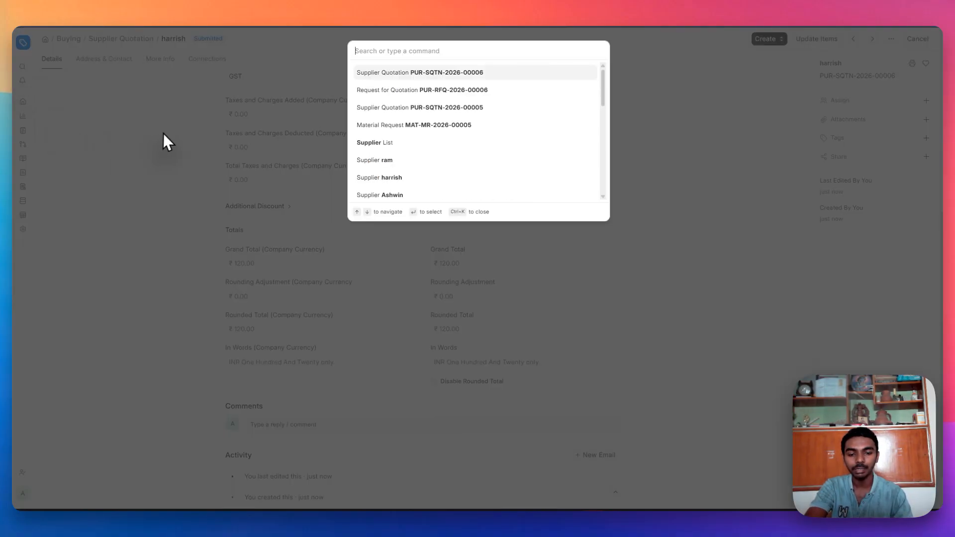
- Open the Supplier Quotation Comparison report from Buying with From Date 27-07-2026
{"action": "type", "text": "buy"}
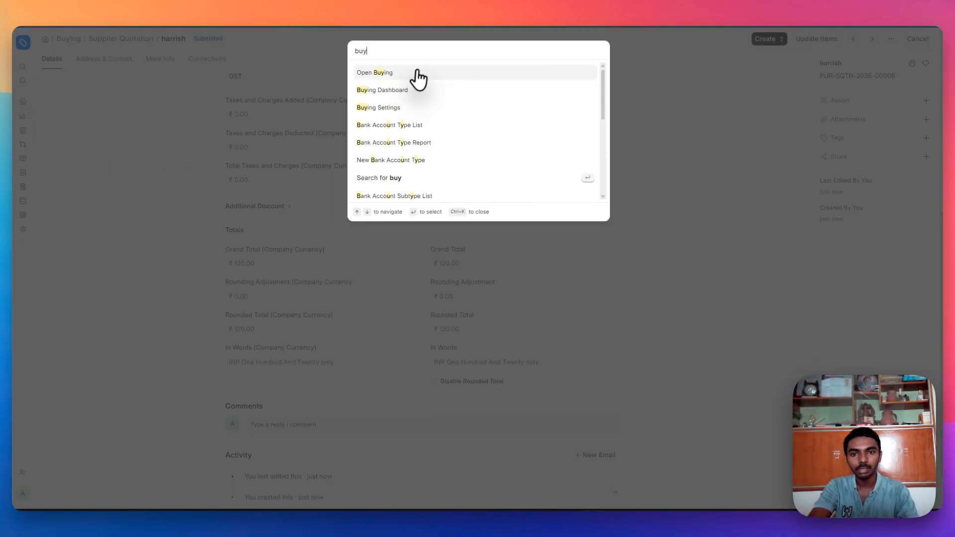
{"action": "left_click", "coordinate": [417, 75]}
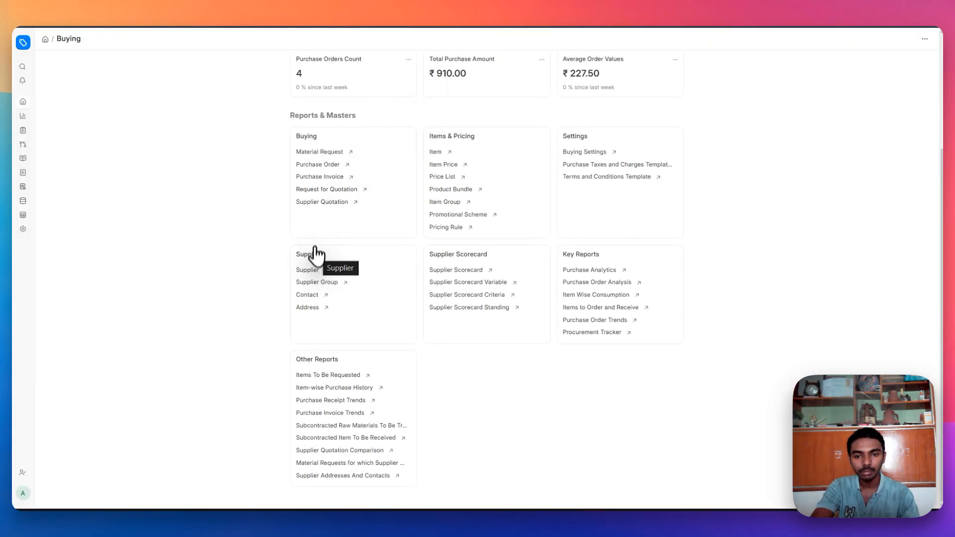
{"action": "left_click", "coordinate": [312, 450]}
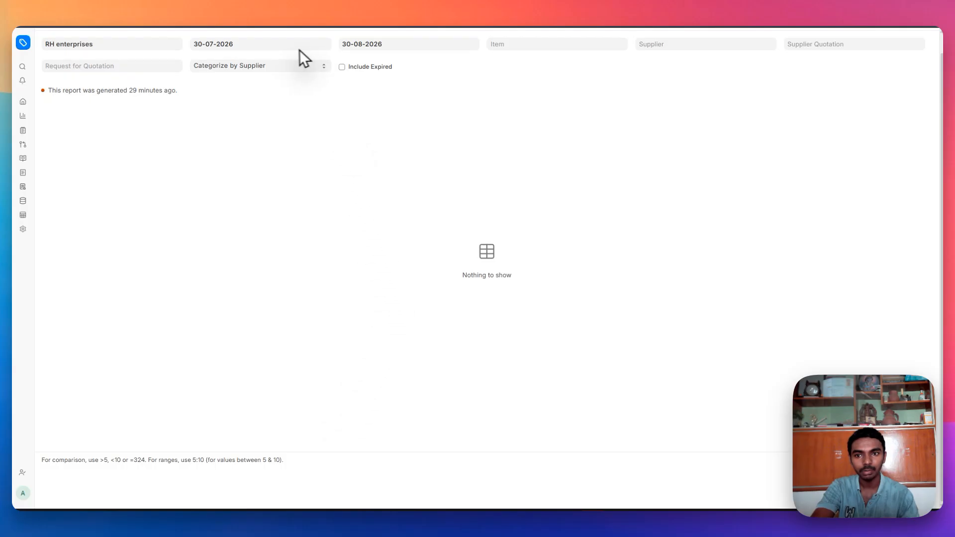
{"action": "left_click", "coordinate": [283, 43]}
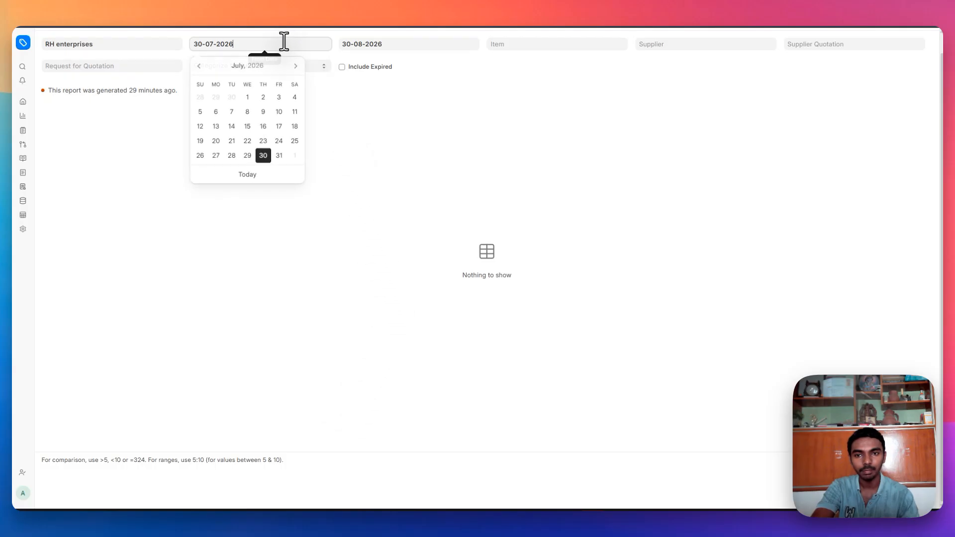
{"action": "left_click", "coordinate": [265, 156]}
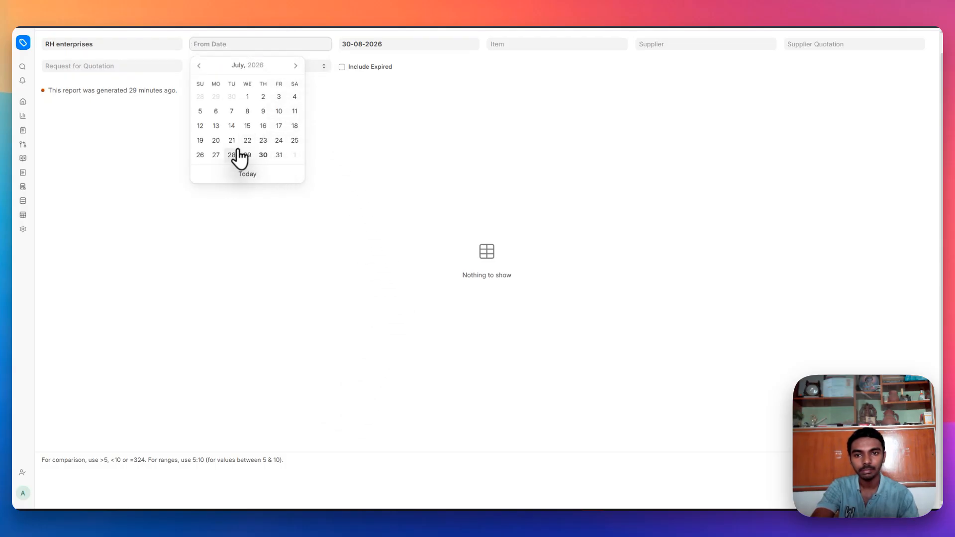
{"action": "left_click", "coordinate": [216, 155]}
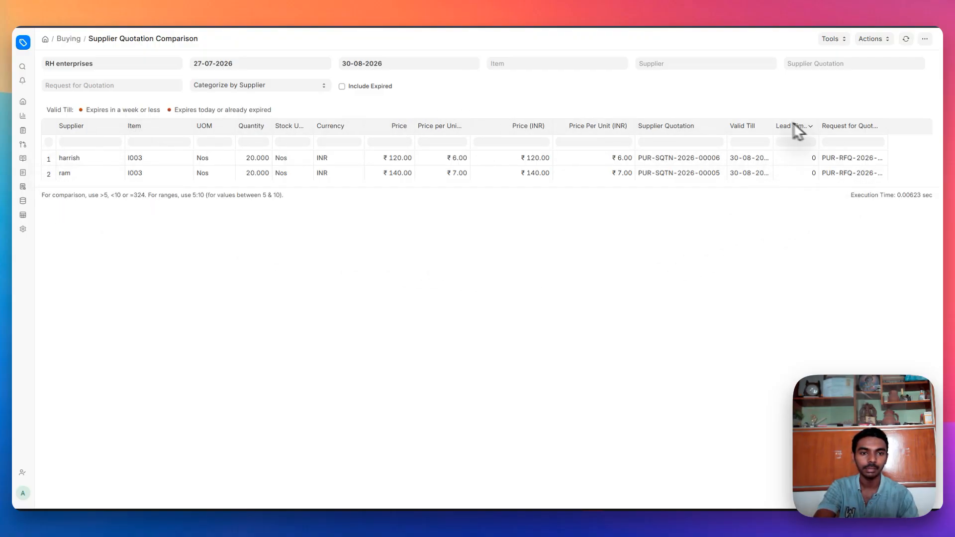
{"action": "left_click", "coordinate": [24, 67]}
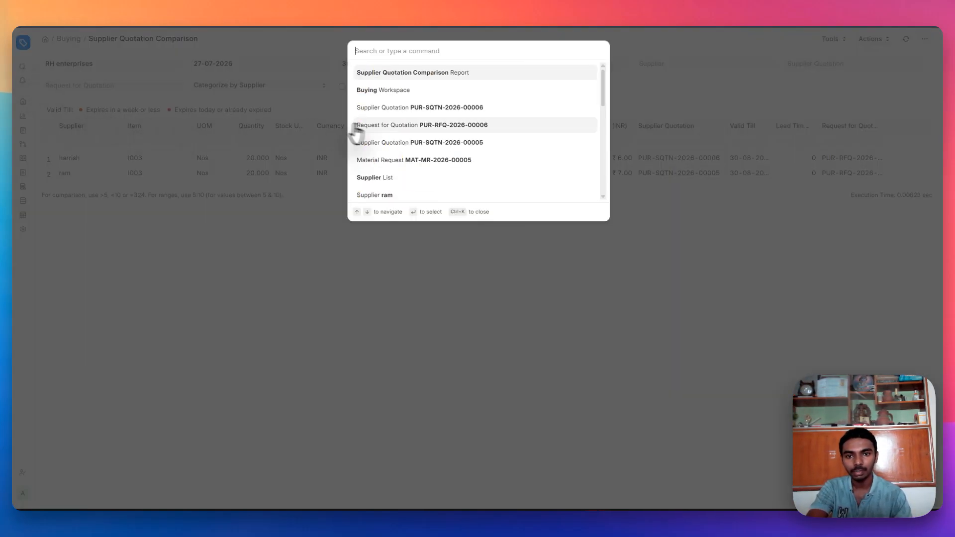
- Create a Purchase Order from quotation PUR-SQTN-2026-00006 with Required By 03-08-2026
{"action": "left_click", "coordinate": [405, 108]}
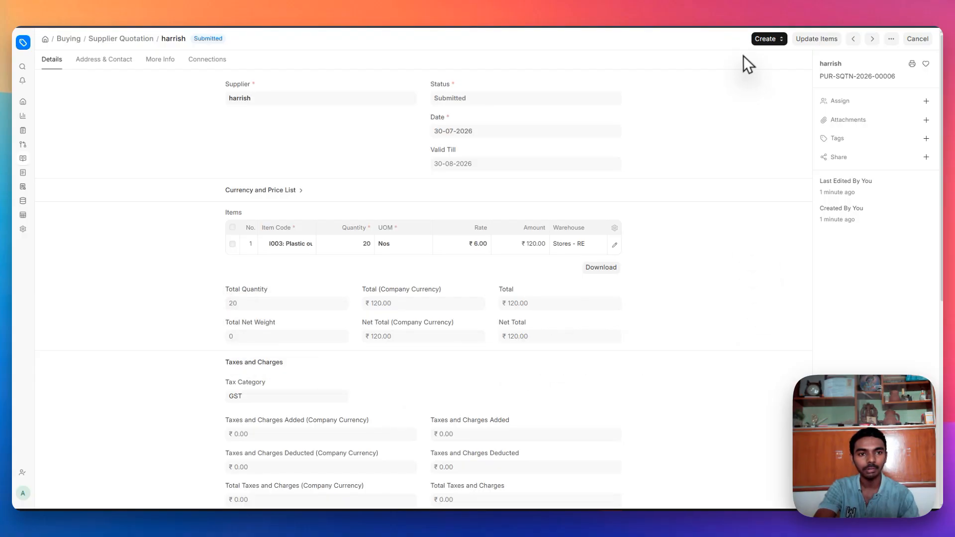
{"action": "left_click", "coordinate": [766, 40]}
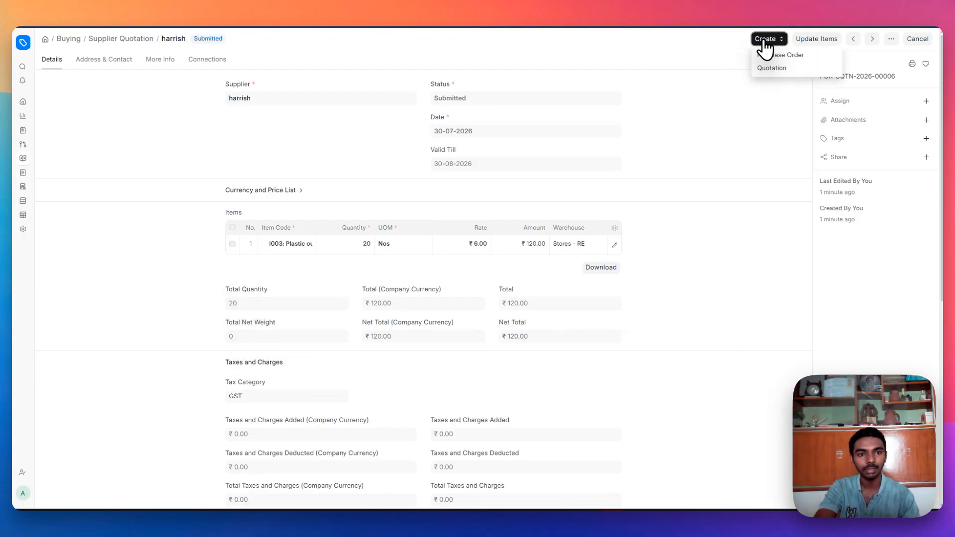
{"action": "left_click", "coordinate": [772, 55]}
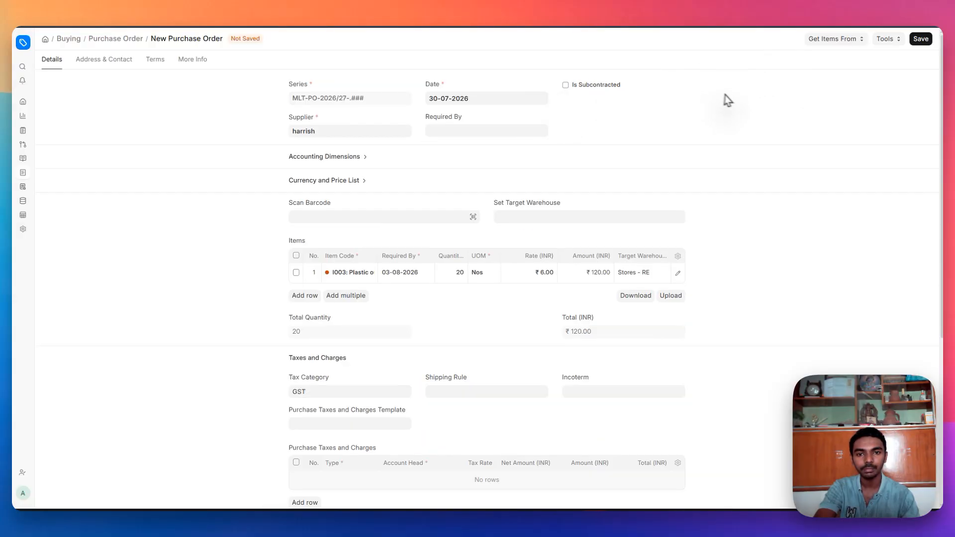
{"action": "left_click", "coordinate": [436, 128]}
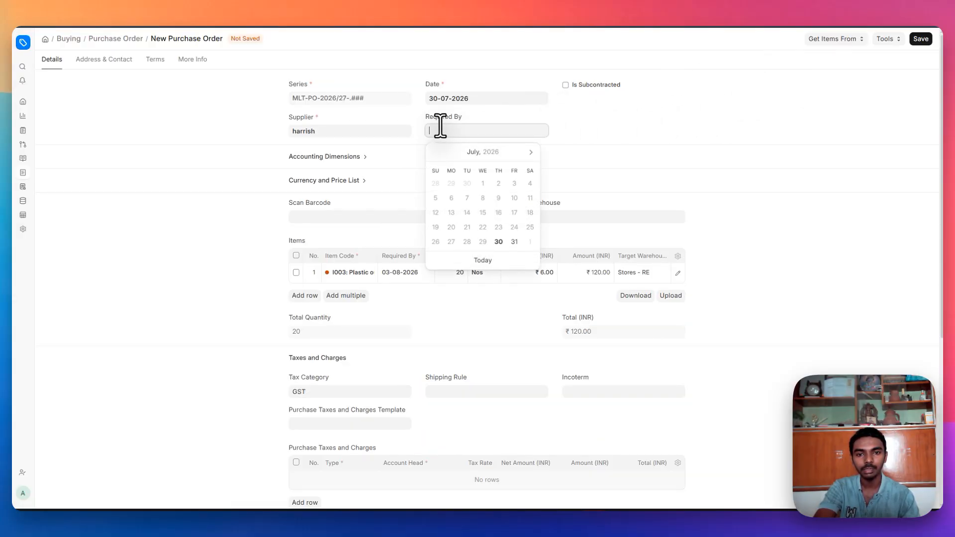
{"action": "left_click", "coordinate": [530, 151]}
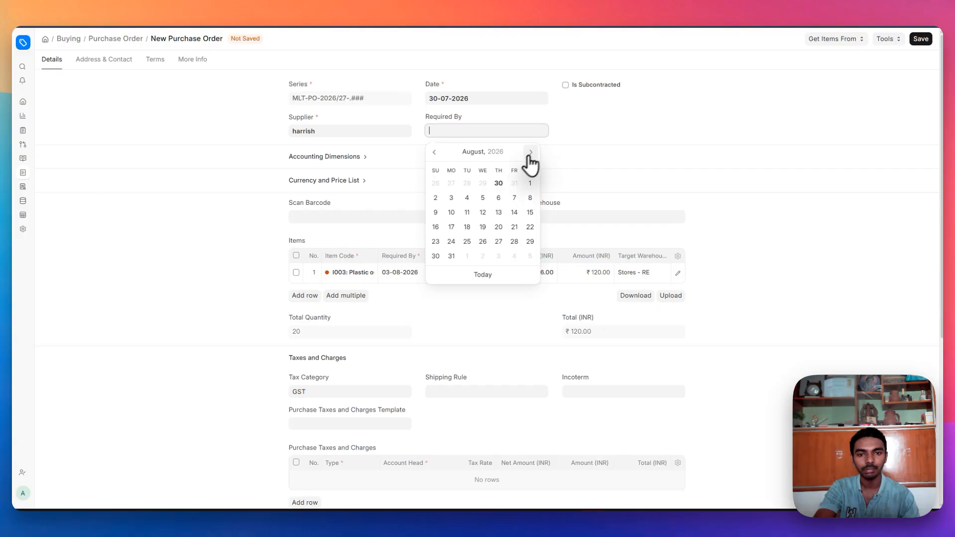
{"action": "left_click", "coordinate": [451, 198]}
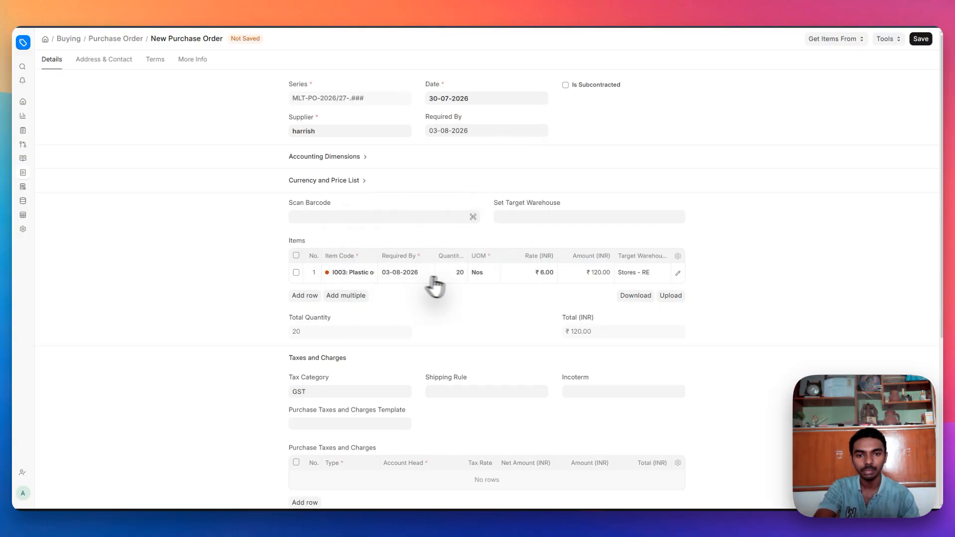
{"action": "scroll", "coordinate": [409, 324], "scroll_direction": "down", "scroll_amount": 4}
{"action": "scroll", "coordinate": [409, 332], "scroll_direction": "down", "scroll_amount": 2}
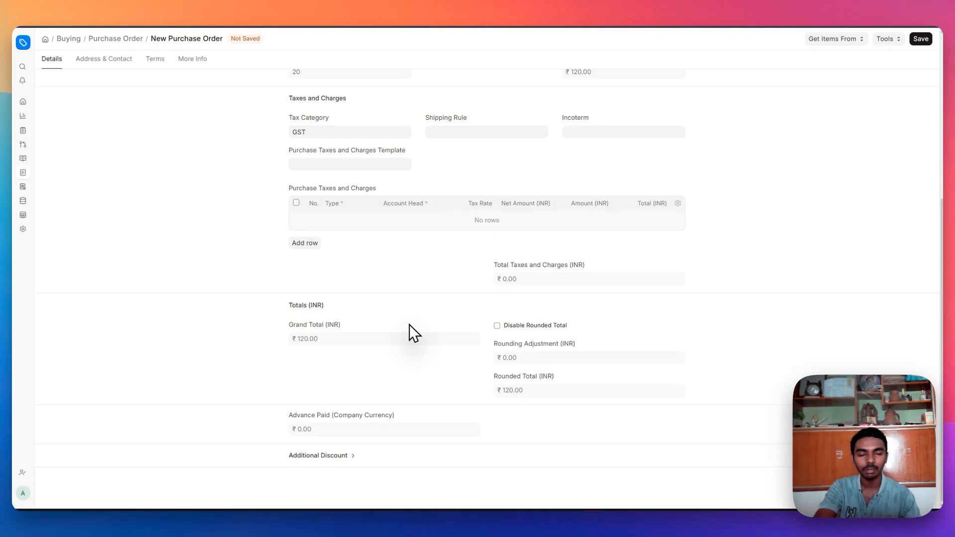
- Save and submit the ₹120.00 purchase order
{"action": "left_click", "coordinate": [920, 40]}
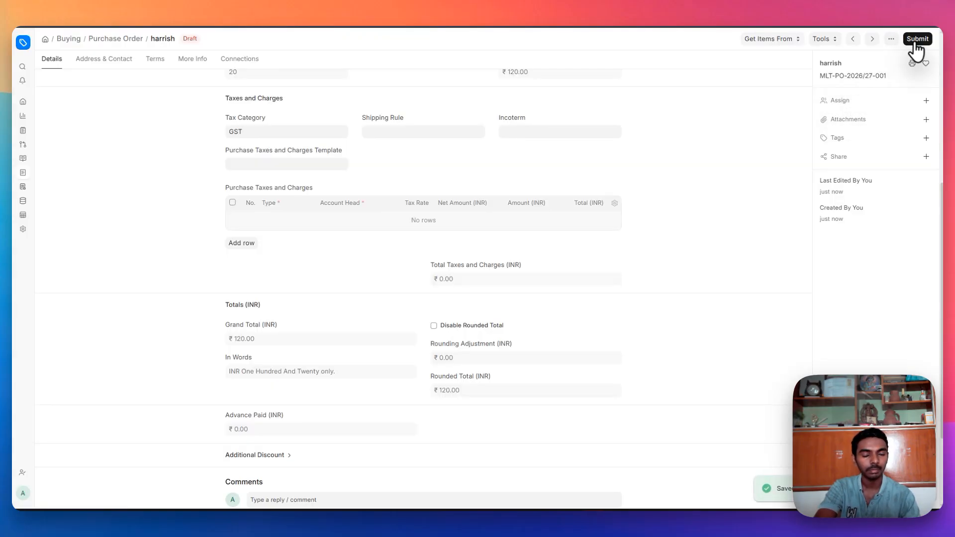
{"action": "left_click", "coordinate": [916, 41]}
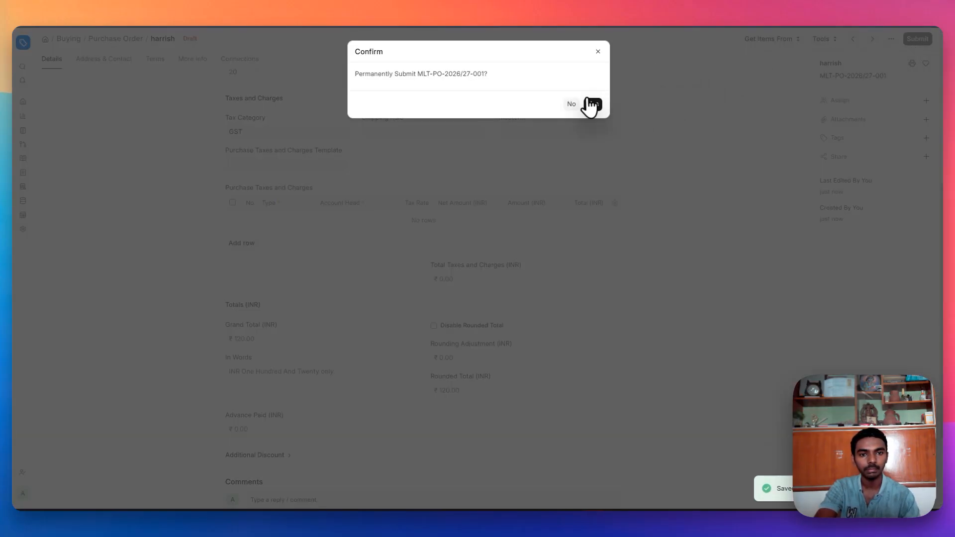
{"action": "left_click", "coordinate": [591, 105]}
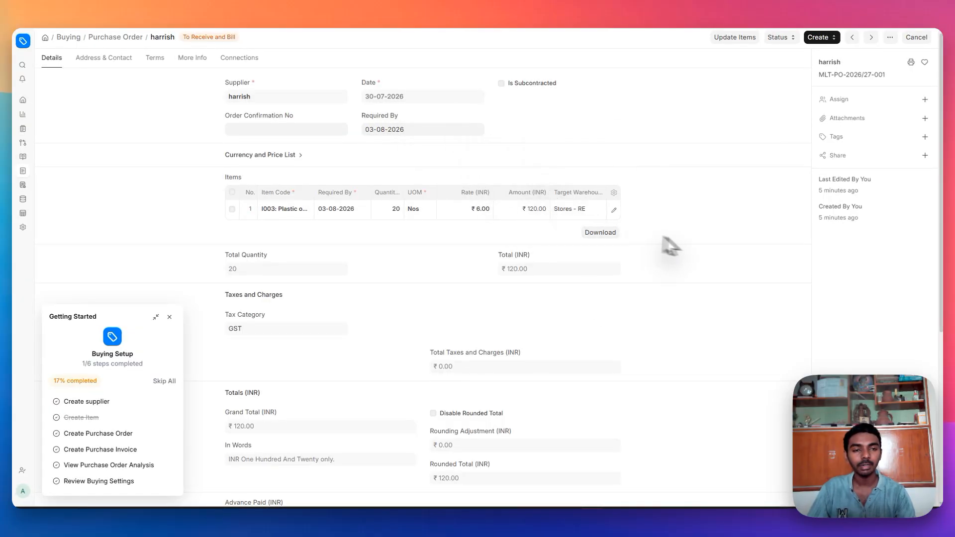
- Create a Purchase Receipt from the order, dismiss the stock guide, and review its details
{"action": "left_click", "coordinate": [820, 39]}
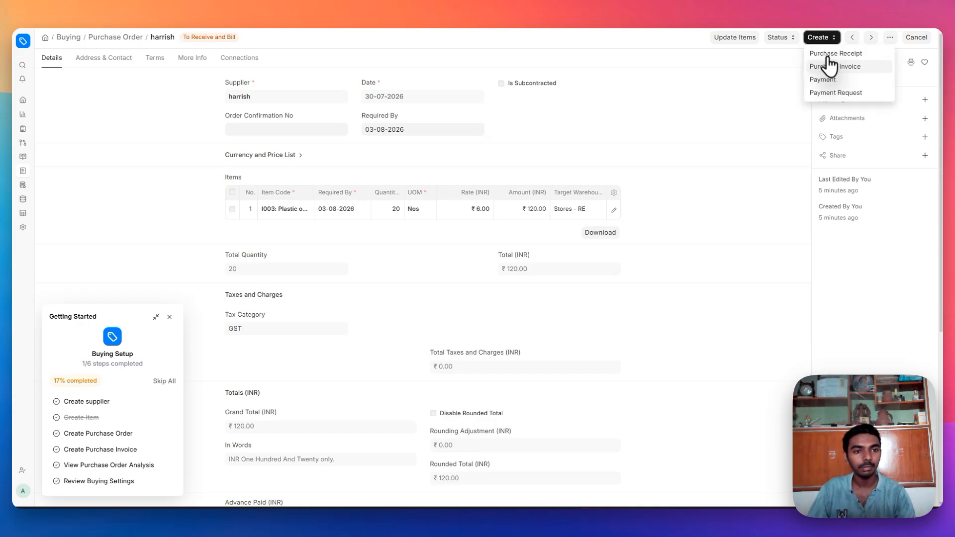
{"action": "left_click", "coordinate": [834, 51]}
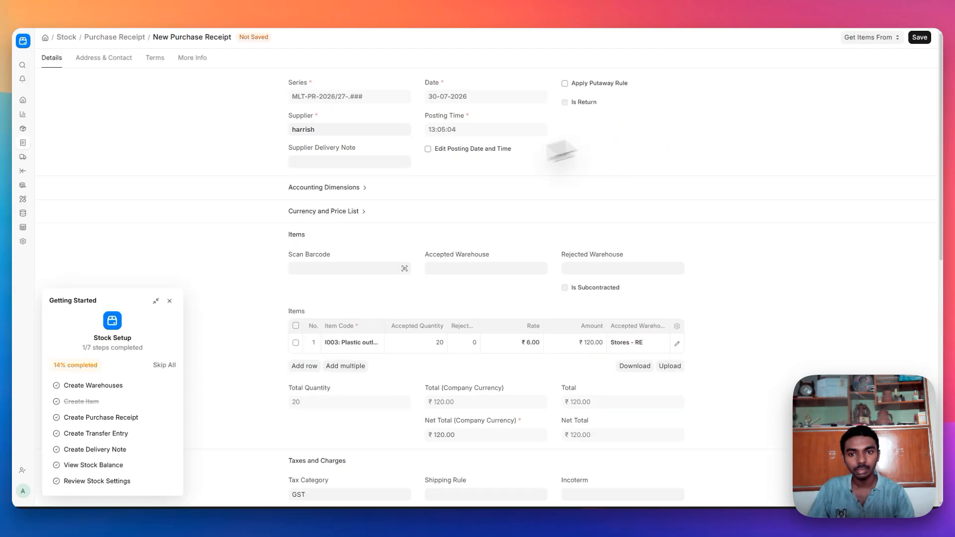
{"action": "left_click", "coordinate": [172, 302]}
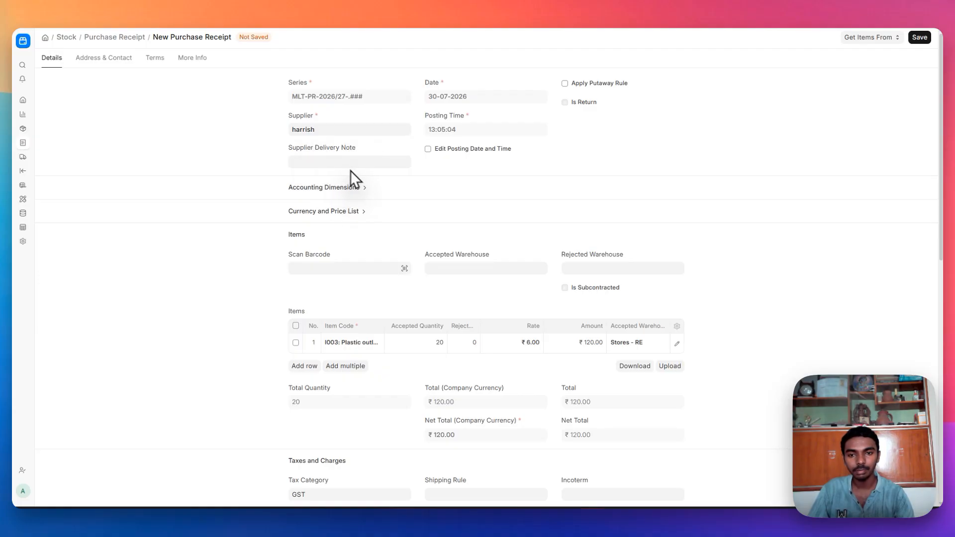
{"action": "left_click", "coordinate": [358, 189]}
{"action": "scroll", "coordinate": [377, 248], "scroll_direction": "down", "scroll_amount": 3}
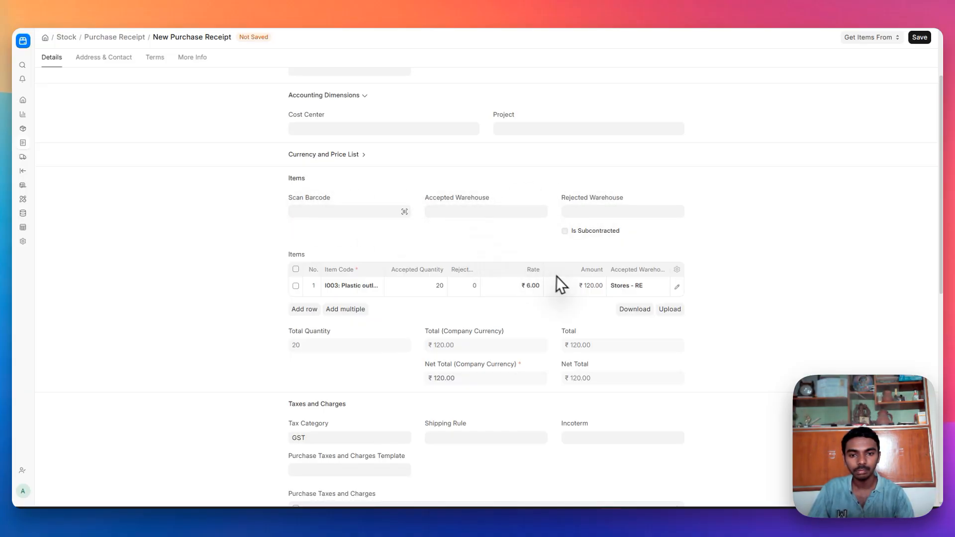
{"action": "scroll", "coordinate": [559, 277], "scroll_direction": "down", "scroll_amount": 3}
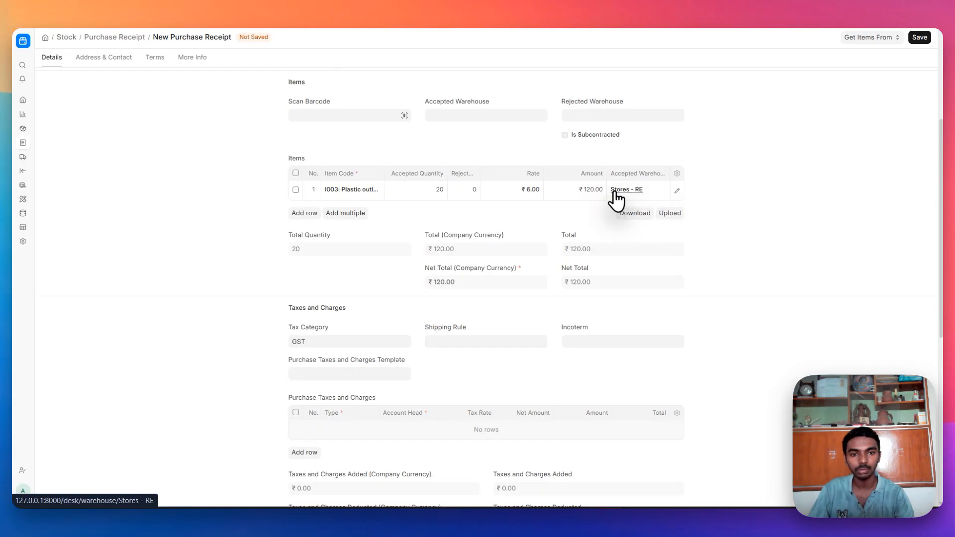
{"action": "scroll", "coordinate": [473, 296], "scroll_direction": "down", "scroll_amount": 10}
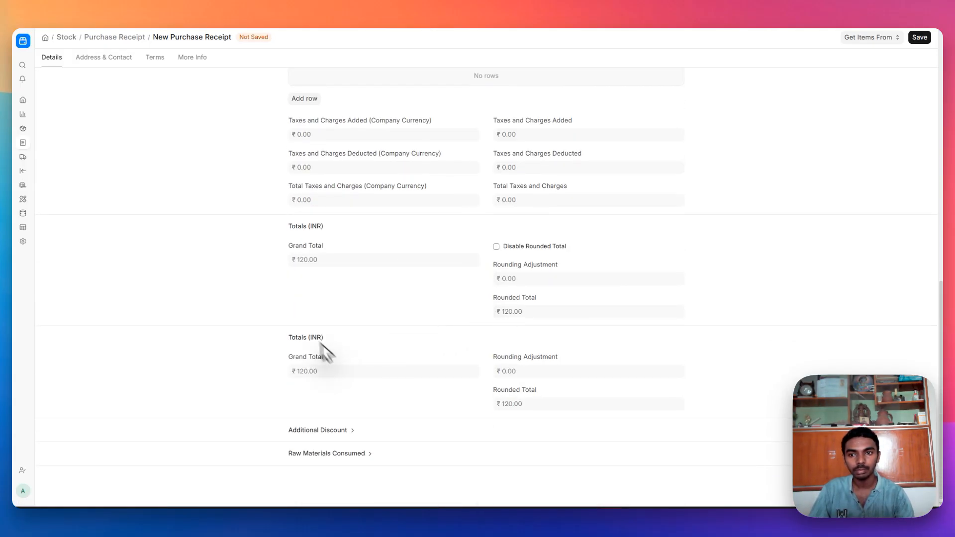
- Review the receipt's Address & Contact, Terms, status, printing and transporter details
{"action": "left_click", "coordinate": [99, 64]}
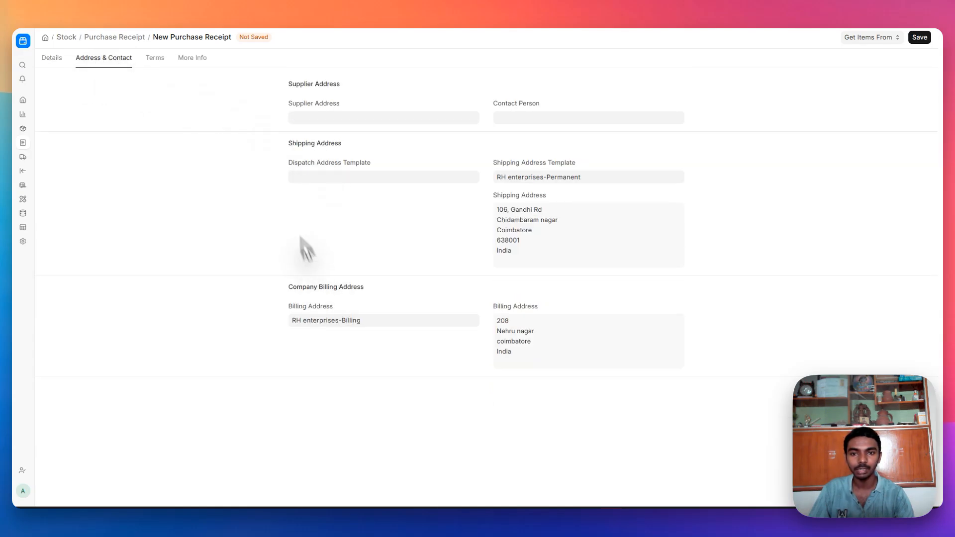
{"action": "left_click", "coordinate": [156, 60]}
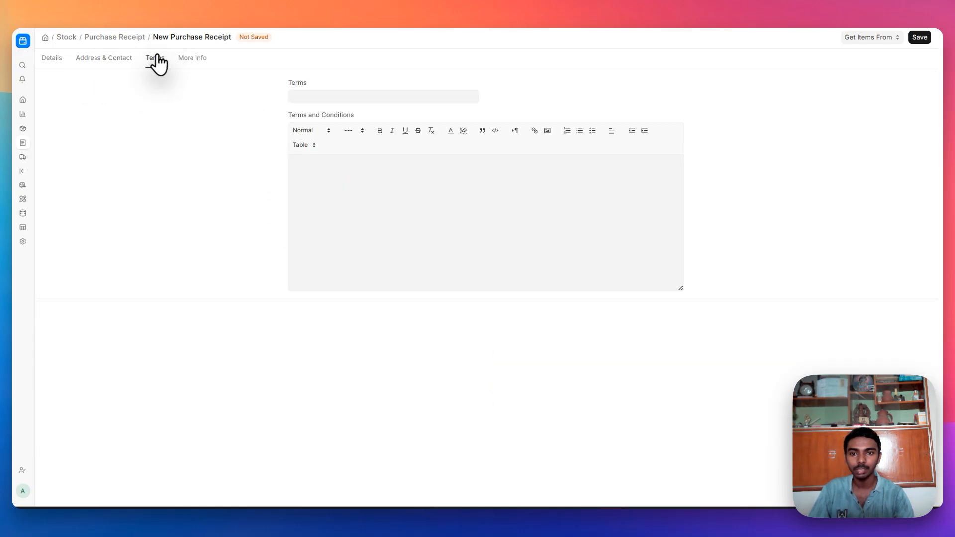
{"action": "left_click", "coordinate": [193, 59]}
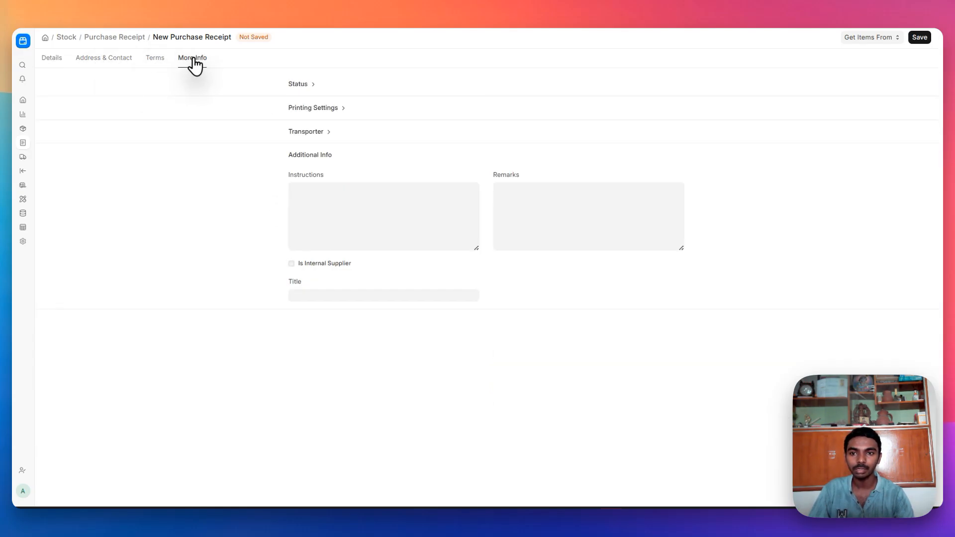
{"action": "left_click", "coordinate": [304, 85]}
{"action": "left_click", "coordinate": [325, 145]}
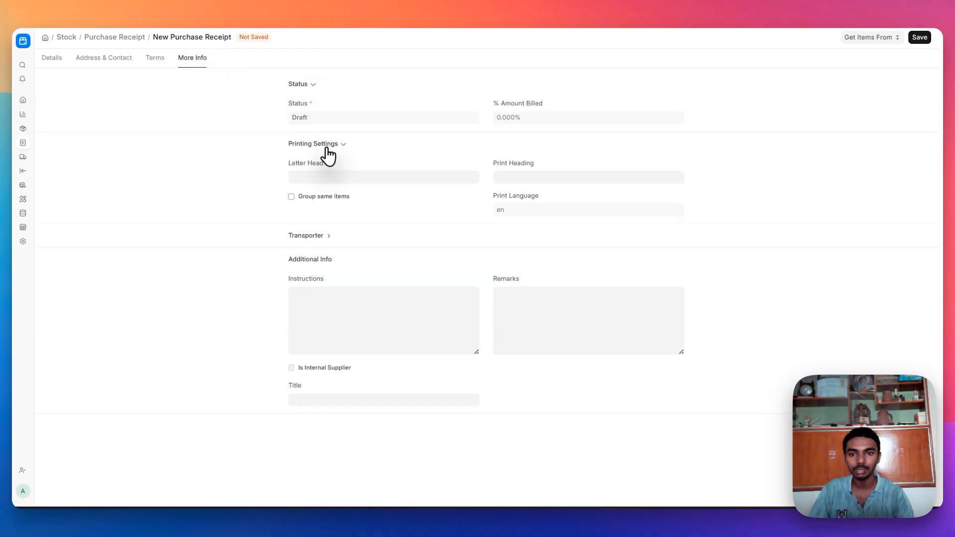
{"action": "left_click", "coordinate": [324, 235]}
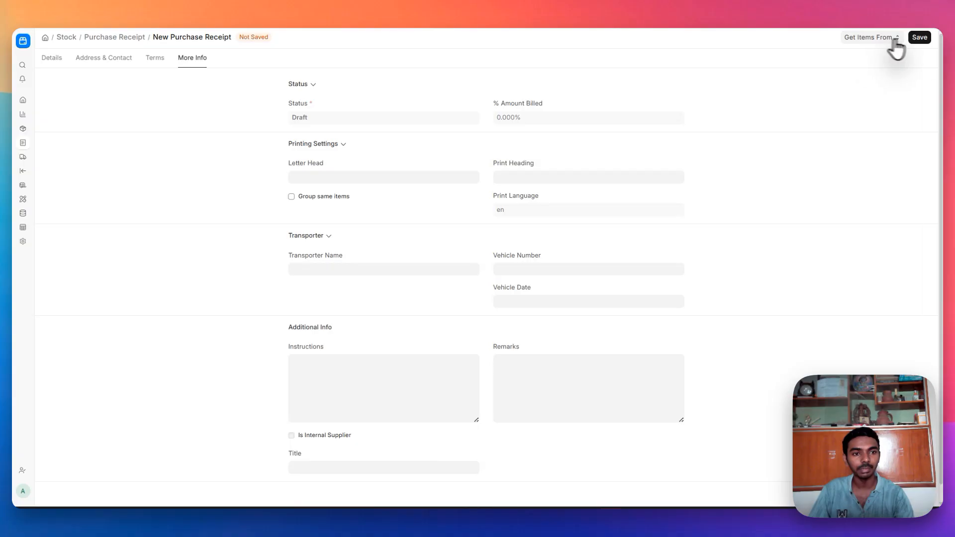
- Save the purchase receipt for 20 I003 at ₹6.00 and submit it, moving it to To Bill
{"action": "left_click", "coordinate": [921, 39]}
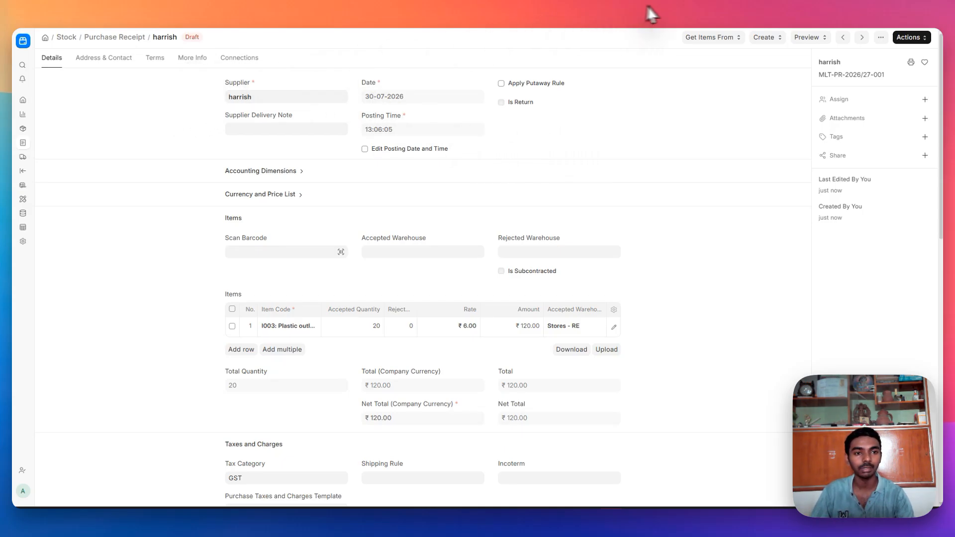
{"action": "left_click", "coordinate": [765, 38]}
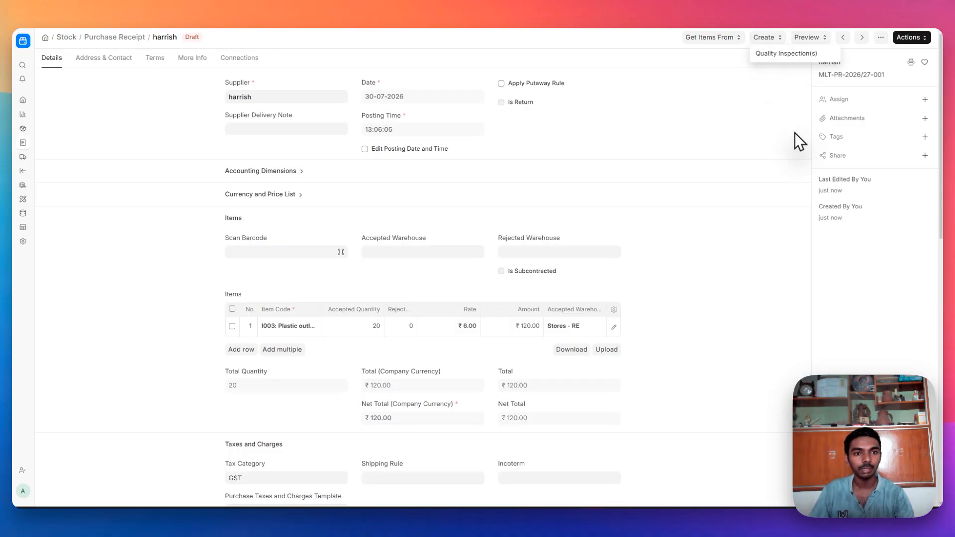
{"action": "left_click", "coordinate": [913, 39]}
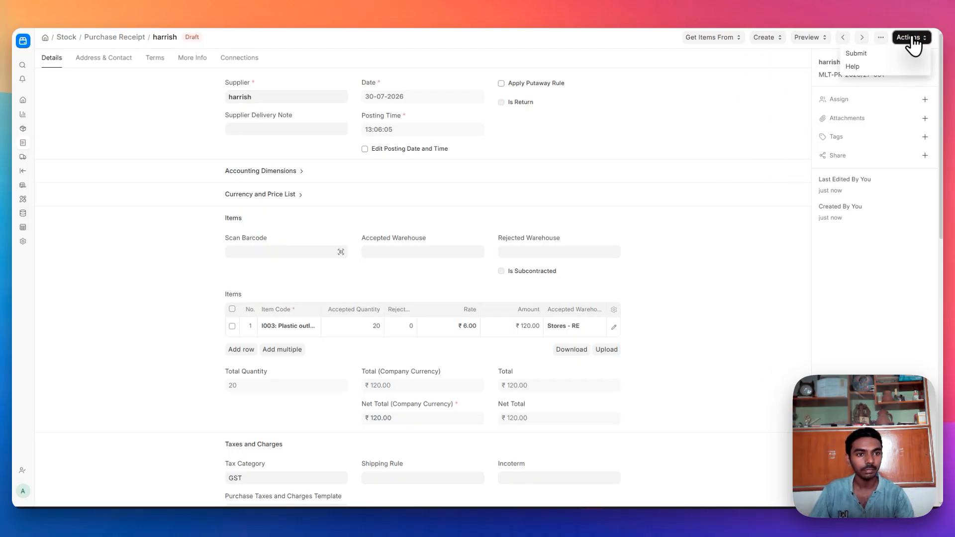
{"action": "left_click", "coordinate": [893, 55]}
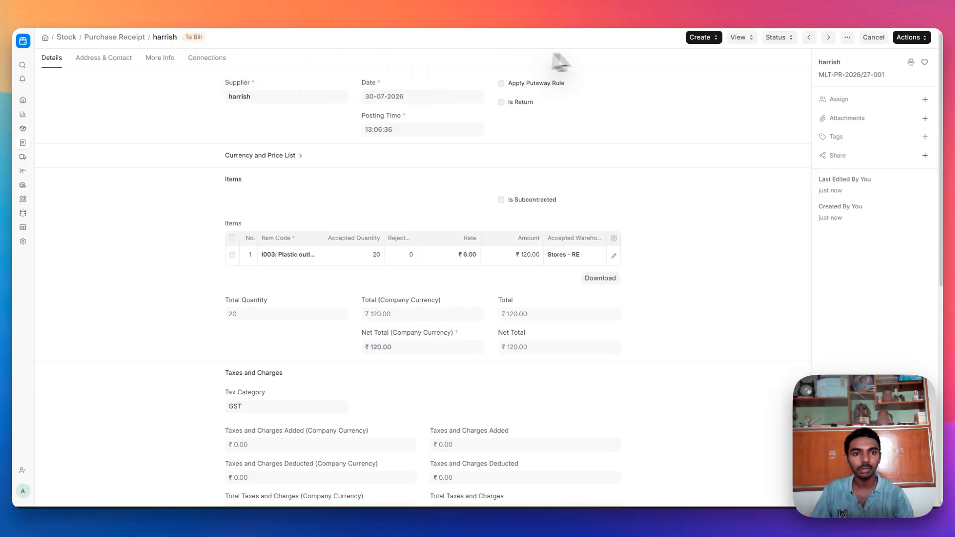
- Create a purchase invoice from the receipt and dismiss the Getting Started panel
{"action": "left_click", "coordinate": [699, 39]}
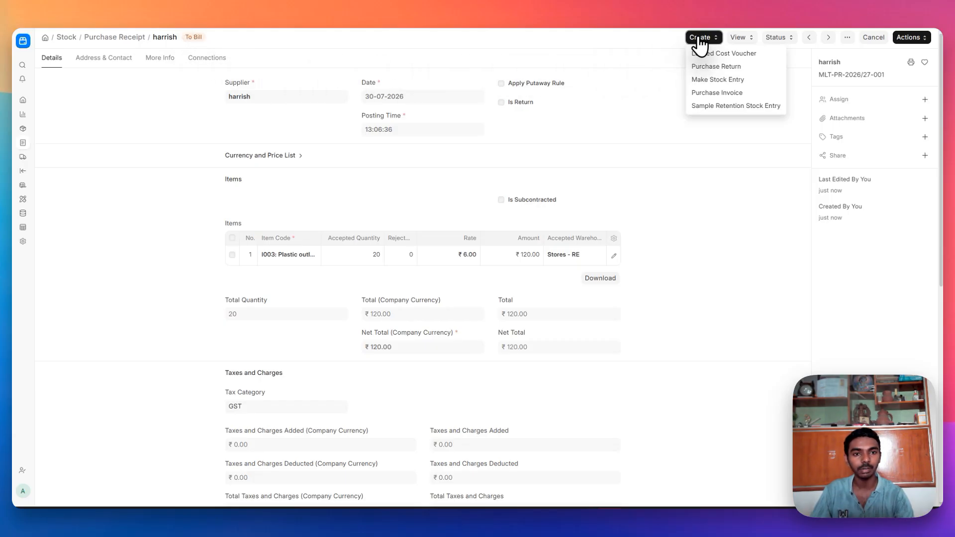
{"action": "left_click", "coordinate": [716, 92]}
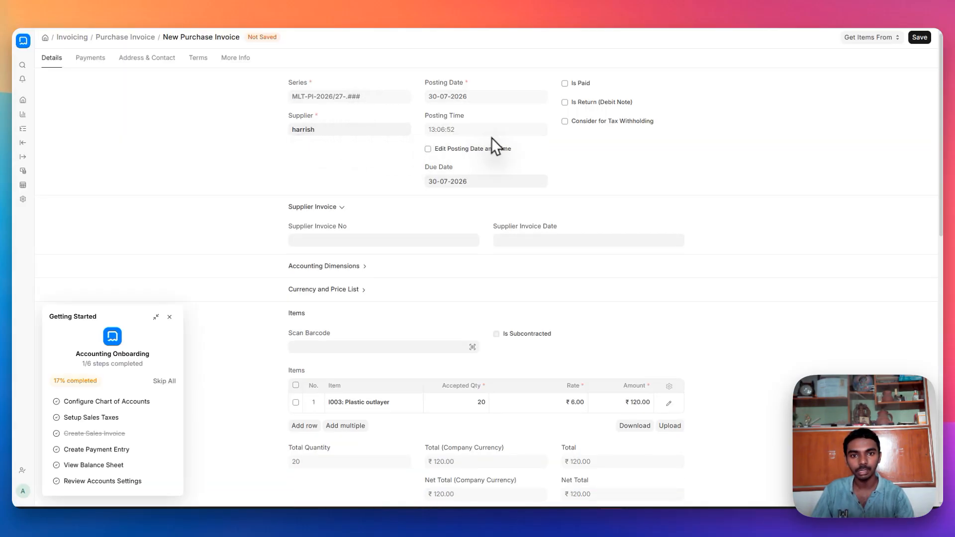
{"action": "left_click", "coordinate": [169, 317]}
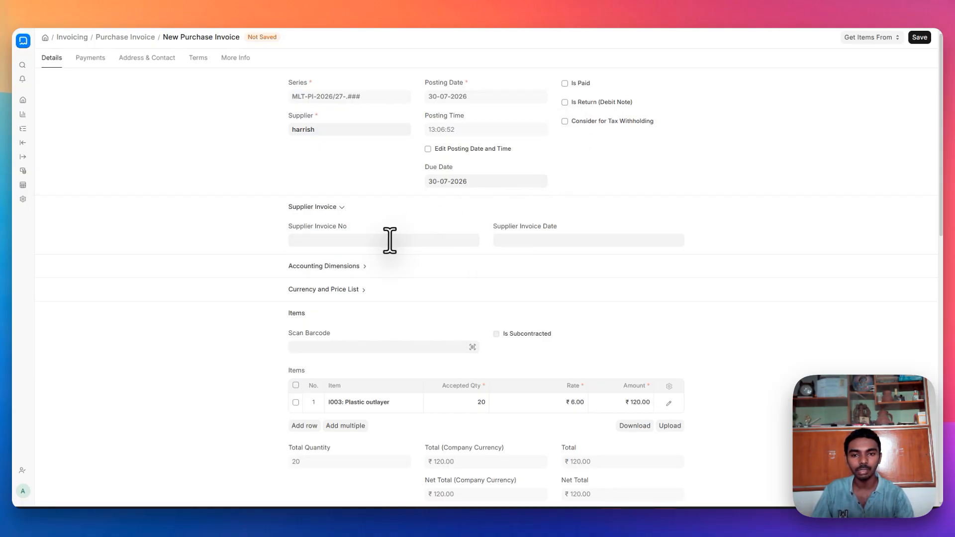
- Expand the accounting dimensions and currency and price list sections on the invoice
{"action": "left_click", "coordinate": [346, 267]}
{"action": "scroll", "coordinate": [350, 276], "scroll_direction": "down", "scroll_amount": 3}
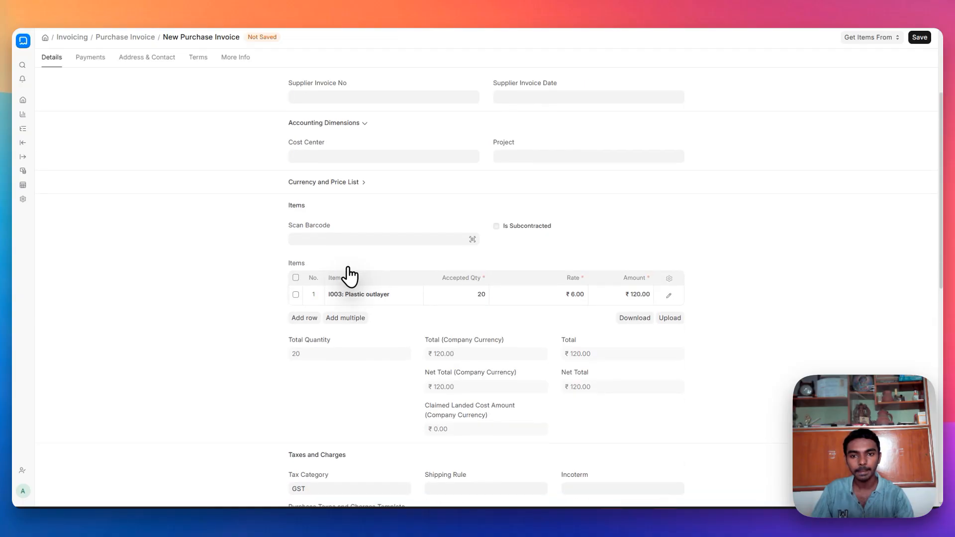
{"action": "left_click", "coordinate": [337, 182]}
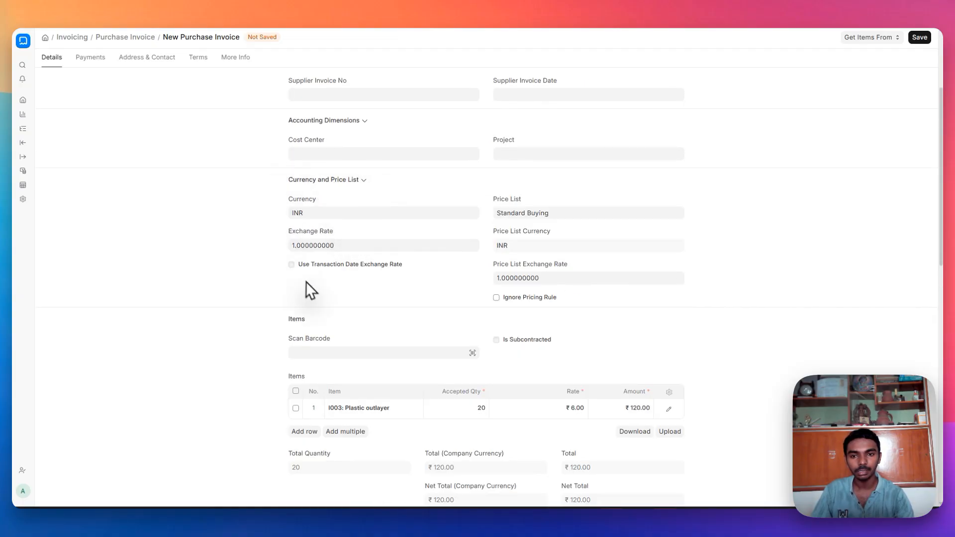
{"action": "scroll", "coordinate": [314, 288], "scroll_direction": "down", "scroll_amount": 4}
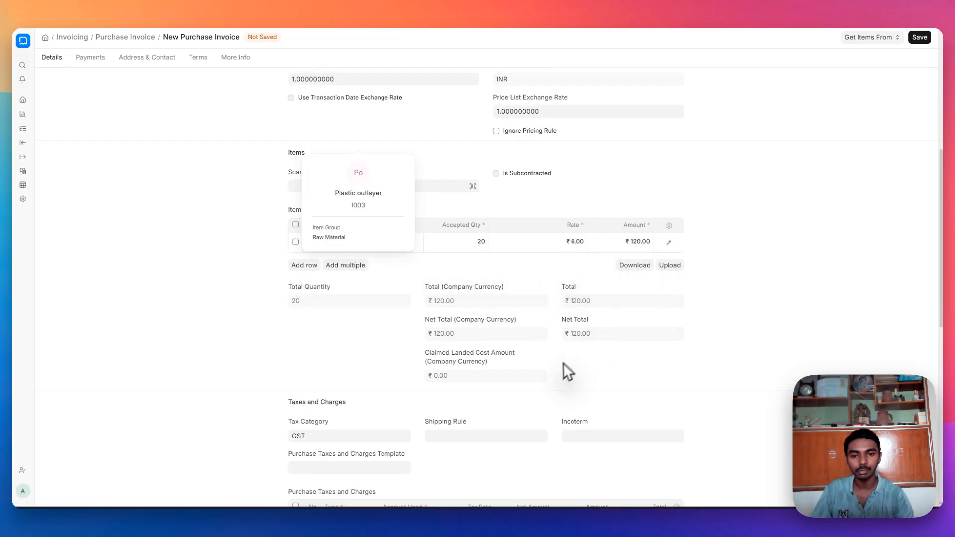
{"action": "scroll", "coordinate": [563, 367], "scroll_direction": "down", "scroll_amount": 3}
{"action": "scroll", "coordinate": [489, 389], "scroll_direction": "down", "scroll_amount": 6}
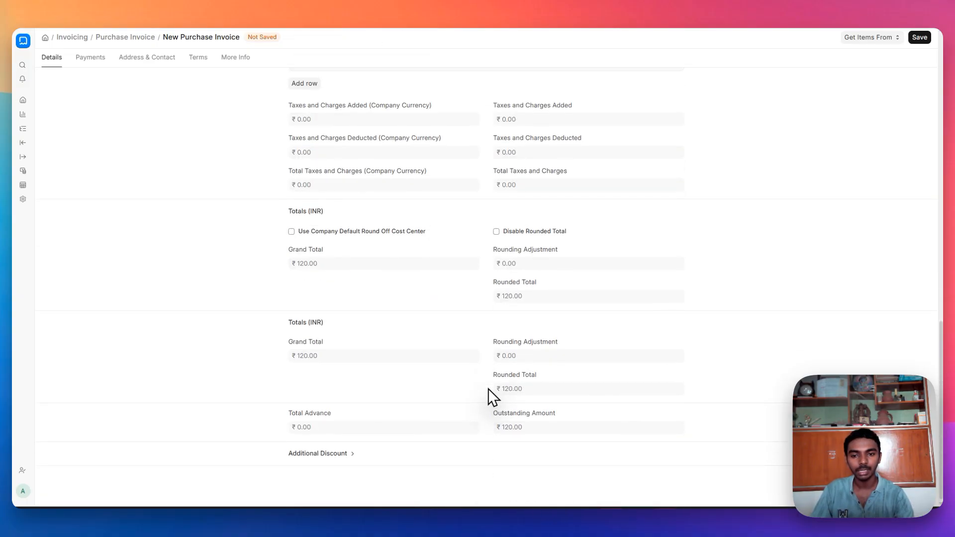
- Review the Payments, Address & Contact, Terms and More Info tabs, then save the invoice as Draft
{"action": "left_click", "coordinate": [83, 58]}
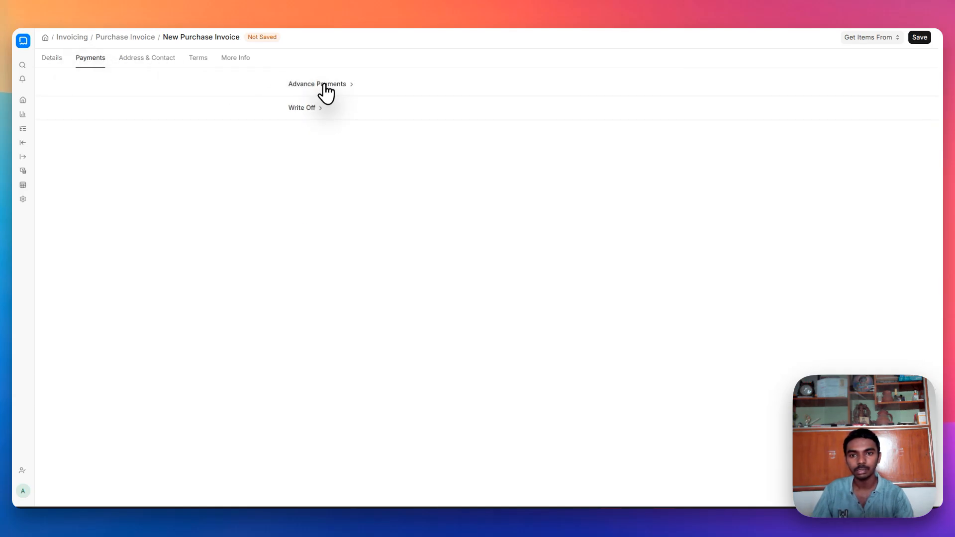
{"action": "left_click", "coordinate": [322, 86]}
{"action": "left_click", "coordinate": [304, 221]}
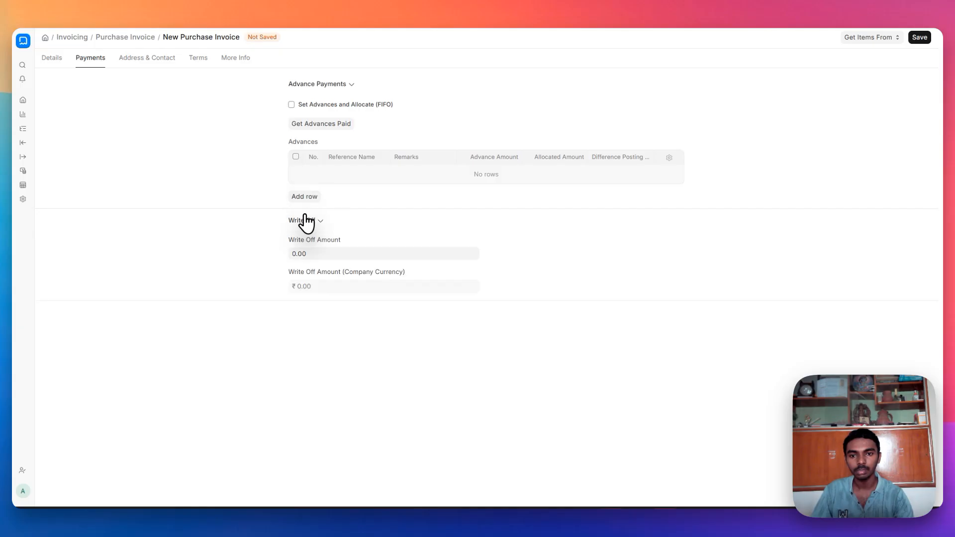
{"action": "left_click", "coordinate": [150, 58]}
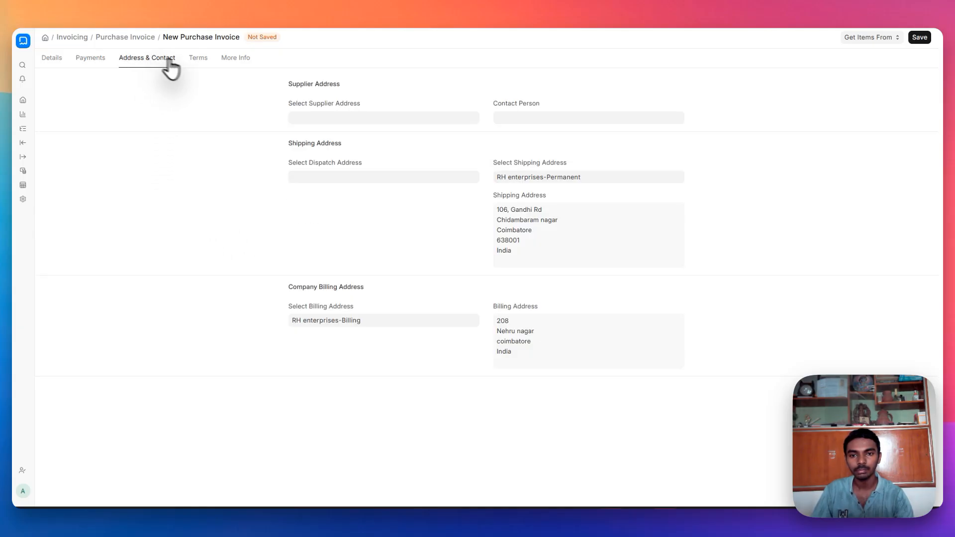
{"action": "left_click", "coordinate": [204, 60]}
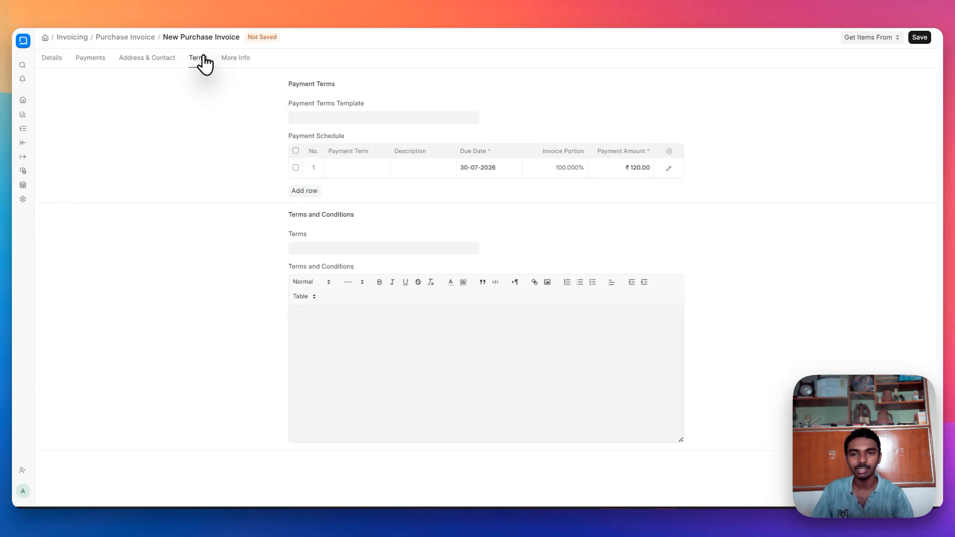
{"action": "left_click", "coordinate": [233, 61]}
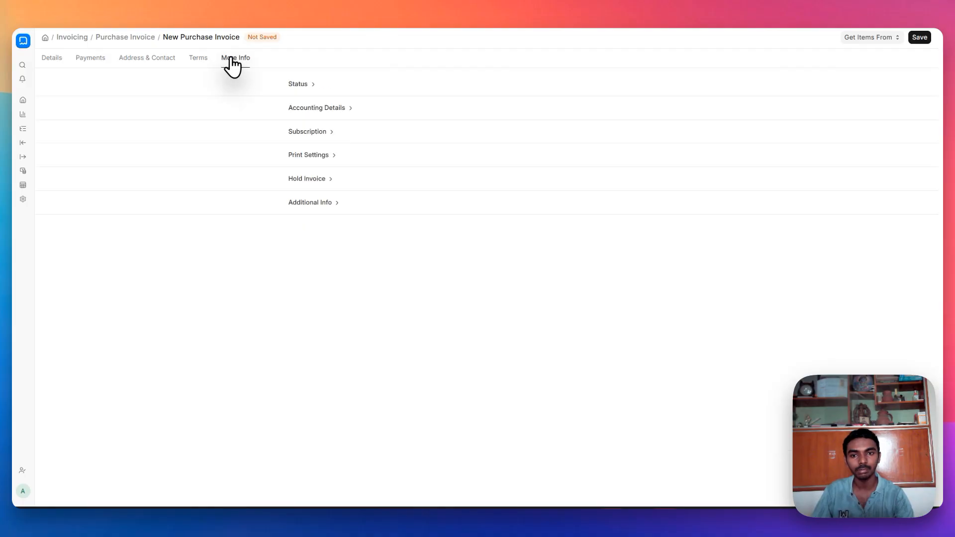
{"action": "left_click", "coordinate": [919, 38]}
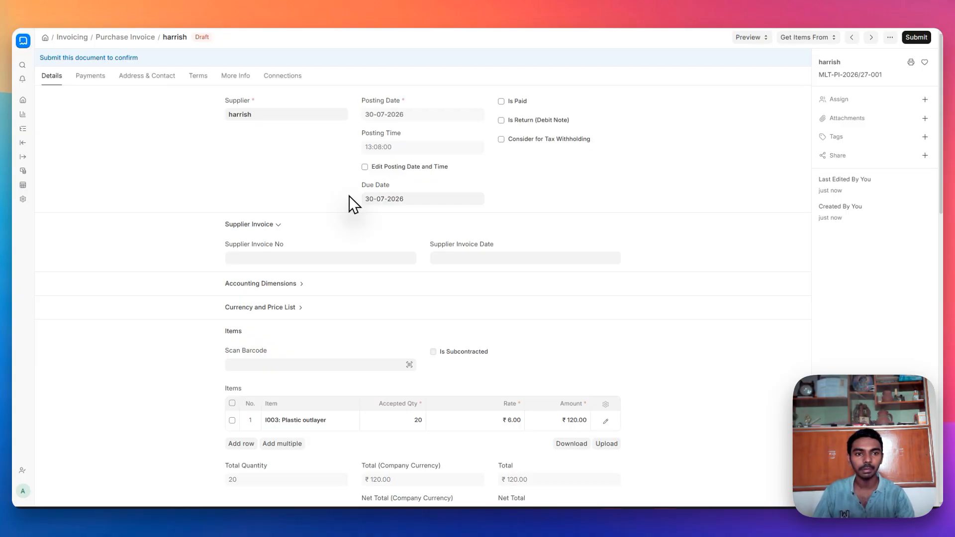
- Submit the ₹120.00 purchase invoice and confirm, leaving it Unpaid
{"action": "left_click", "coordinate": [915, 39]}
{"action": "left_click", "coordinate": [591, 103]}
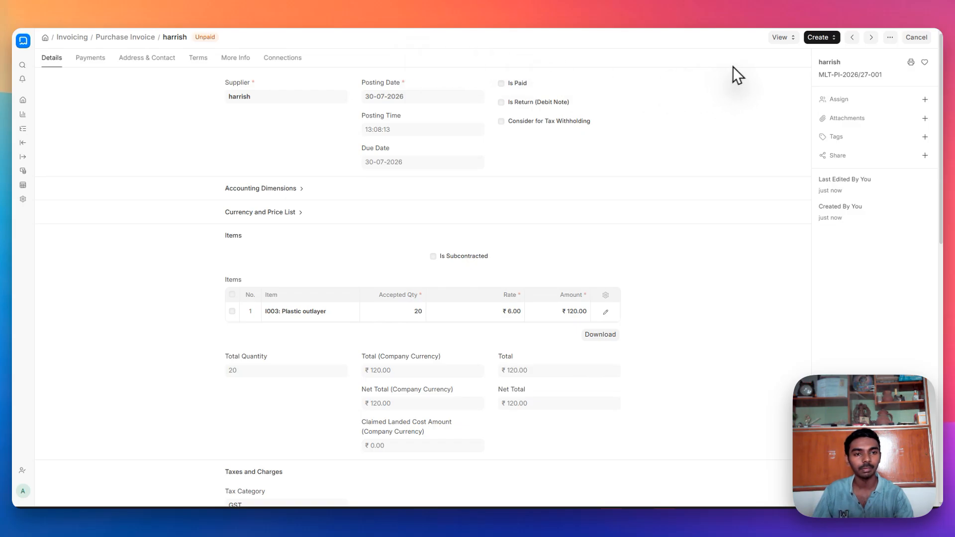
- Create a payment from the invoice with Cash mode, checking the ₹120.00 paid amount and references
{"action": "left_click", "coordinate": [827, 38]}
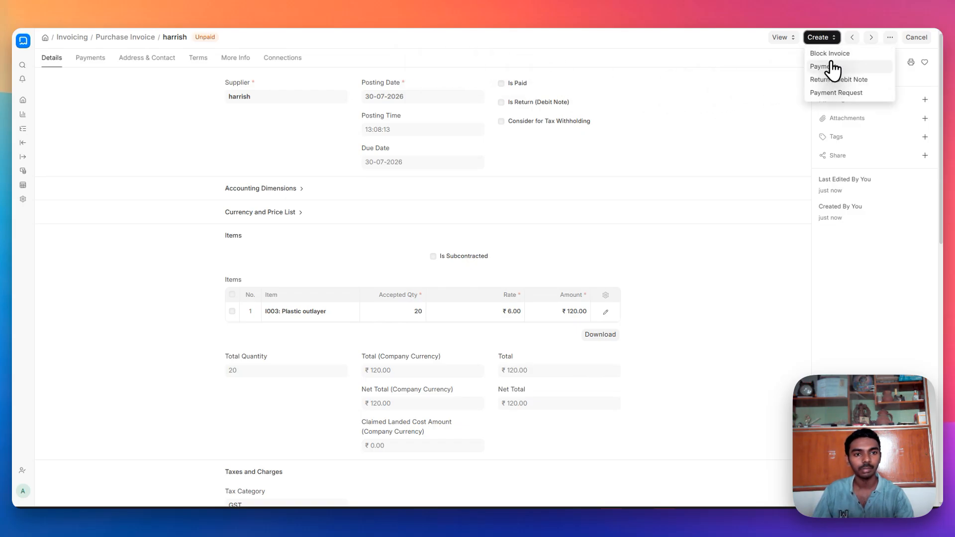
{"action": "left_click", "coordinate": [829, 66]}
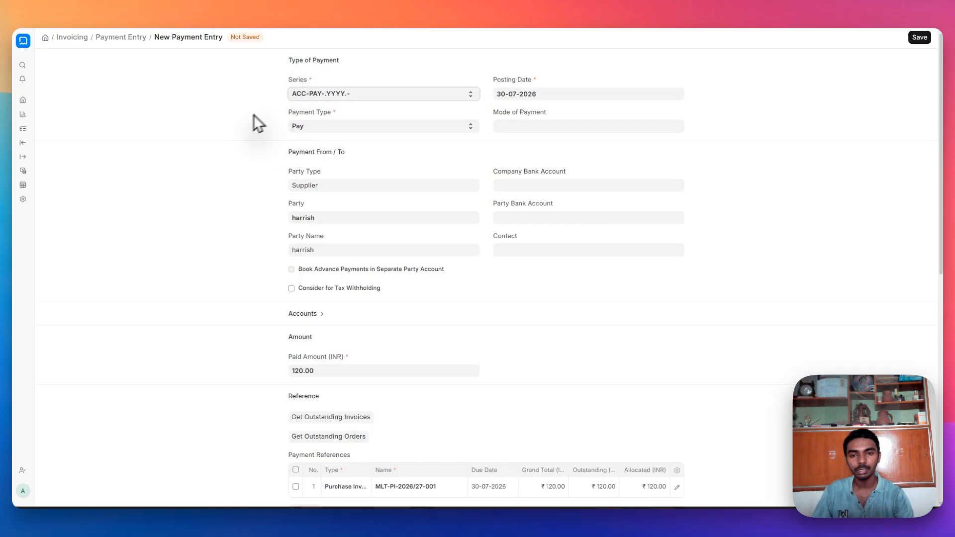
{"action": "left_click", "coordinate": [552, 125]}
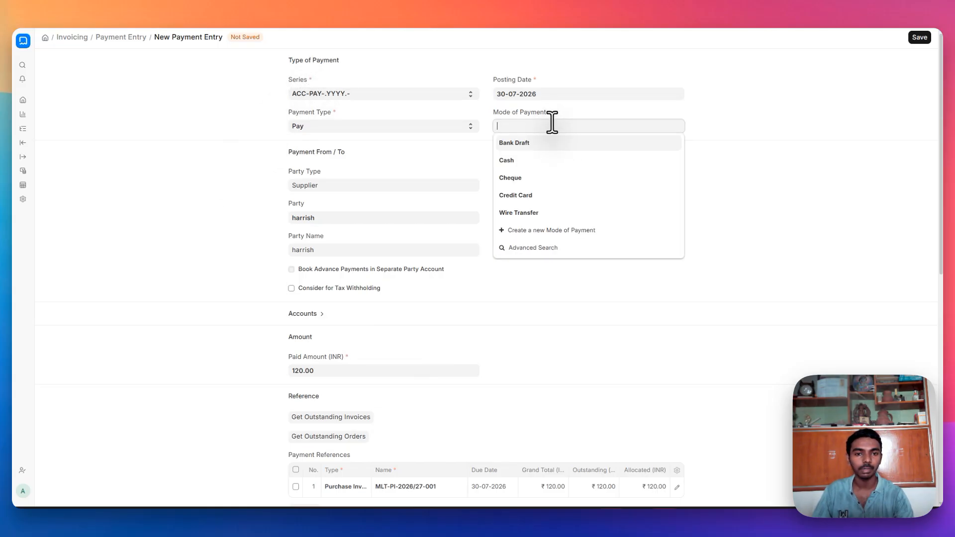
{"action": "left_click", "coordinate": [552, 166]}
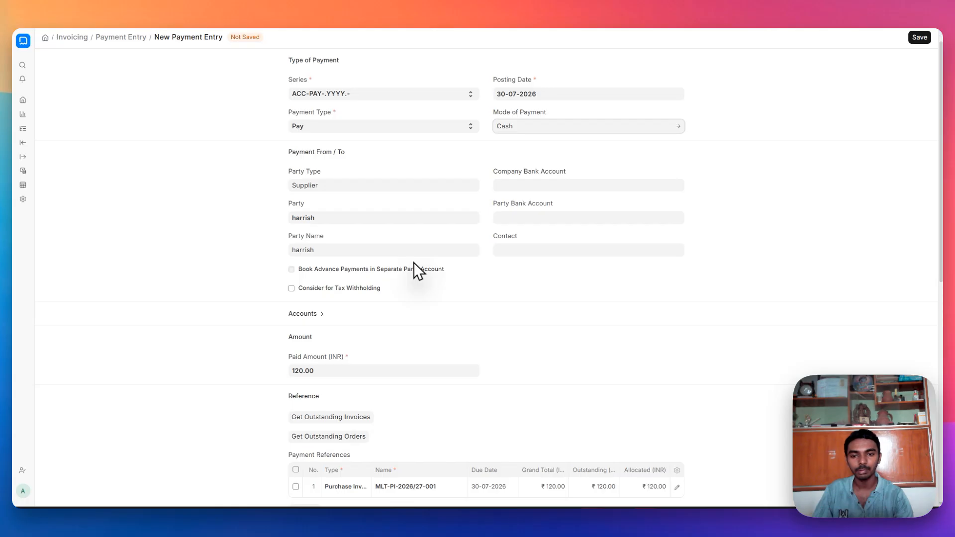
{"action": "scroll", "coordinate": [414, 261], "scroll_direction": "down", "scroll_amount": 3}
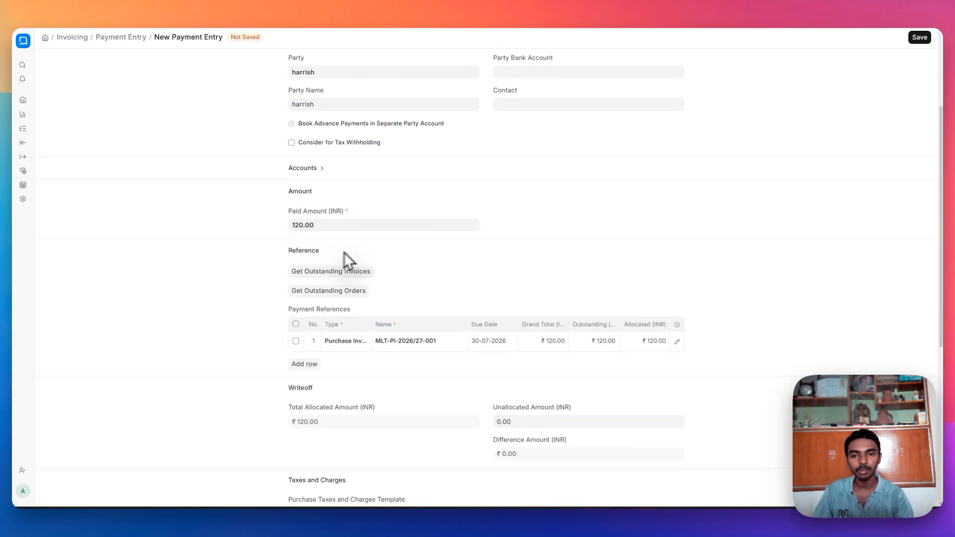
{"action": "left_click", "coordinate": [317, 225]}
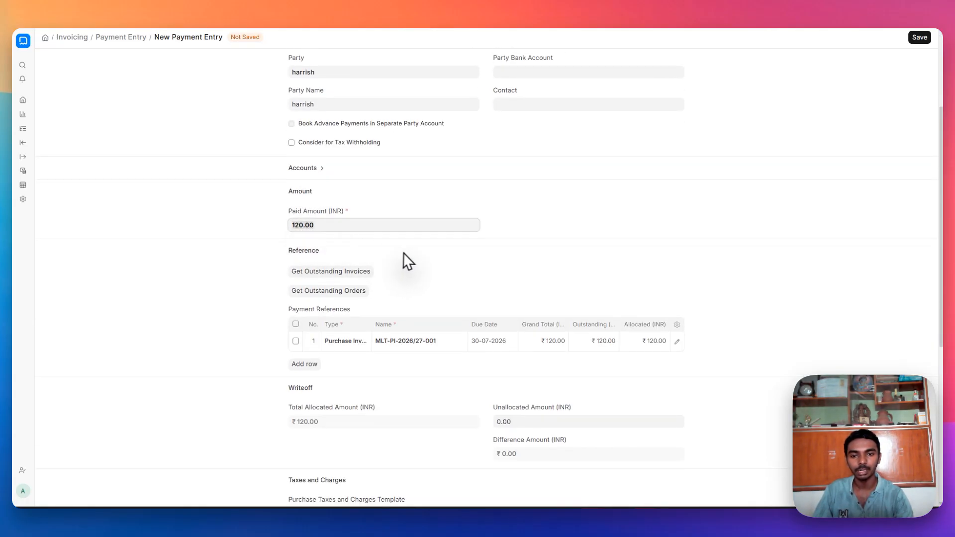
{"action": "scroll", "coordinate": [407, 254], "scroll_direction": "down", "scroll_amount": 2}
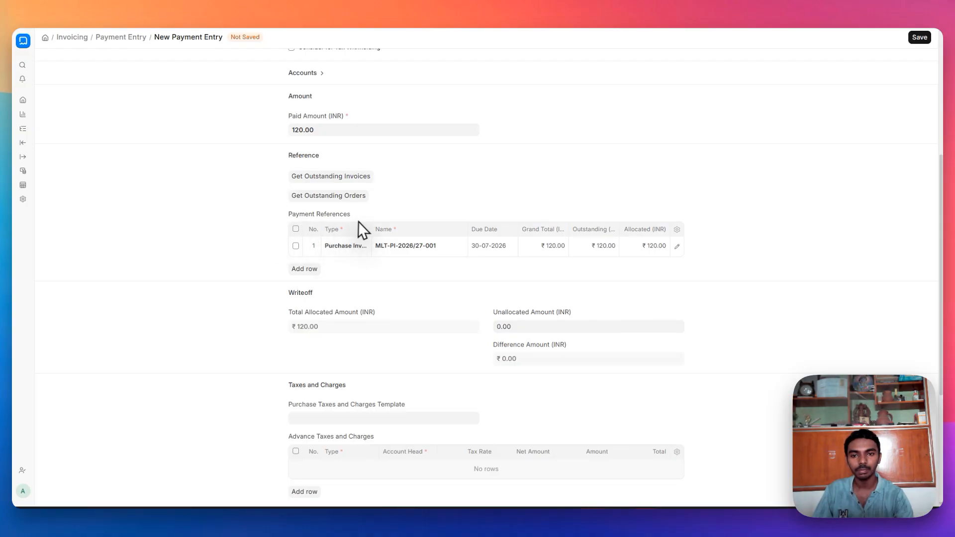
{"action": "scroll", "coordinate": [419, 299], "scroll_direction": "down", "scroll_amount": 4}
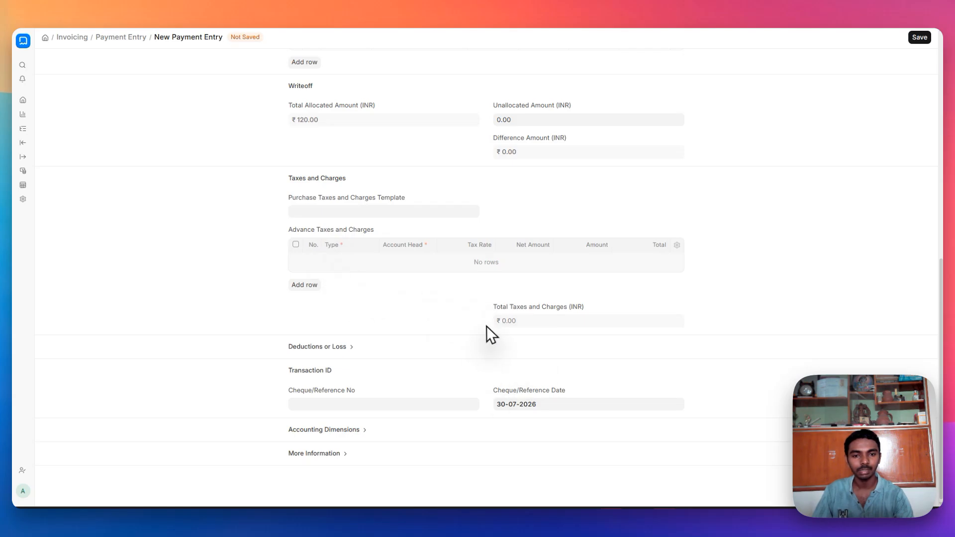
{"action": "scroll", "coordinate": [515, 189], "scroll_direction": "up", "scroll_amount": 1}
{"action": "scroll", "coordinate": [515, 189], "scroll_direction": "down", "scroll_amount": 1}
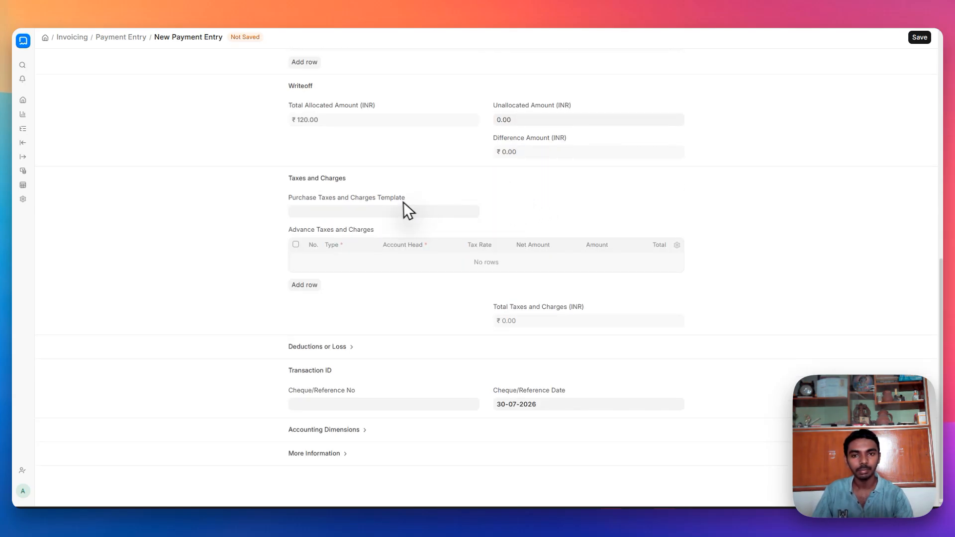
- Save and submit payment entry ACC-PAY-2026-00006, clearing the invoice's ₹120.00 outstanding
{"action": "left_click", "coordinate": [922, 38]}
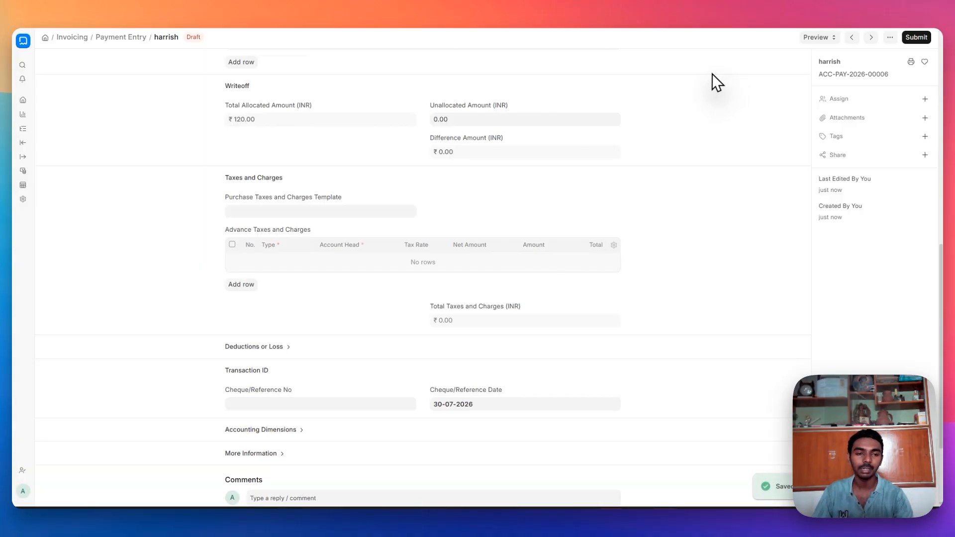
{"action": "left_click", "coordinate": [917, 37]}
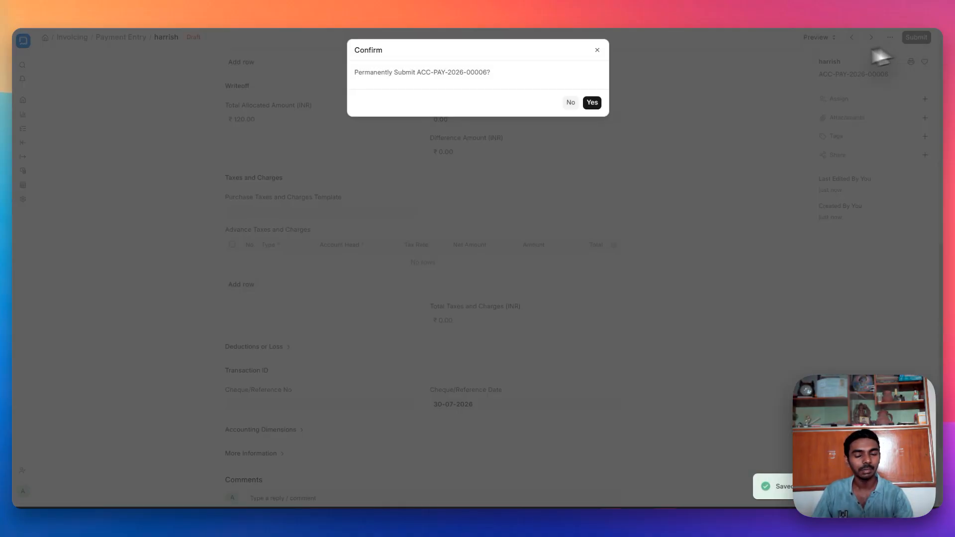
{"action": "left_click", "coordinate": [592, 103]}
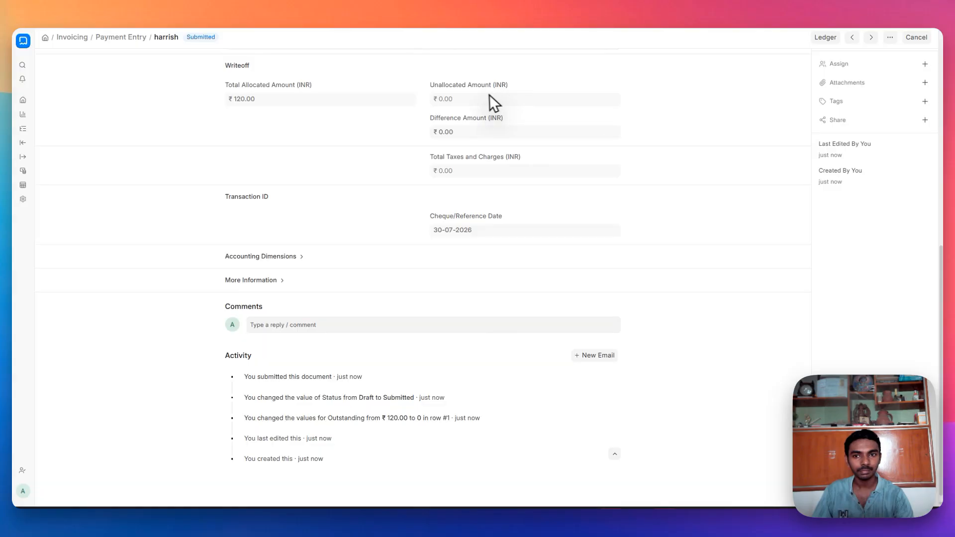